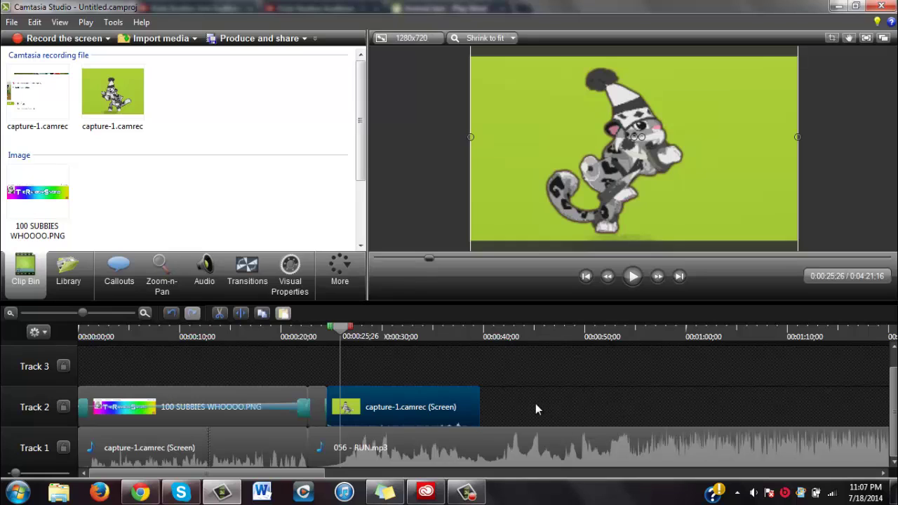
Lower the audio volume of the capture-1.camrec clip on Track 2 to 0.
left_click(535, 403)
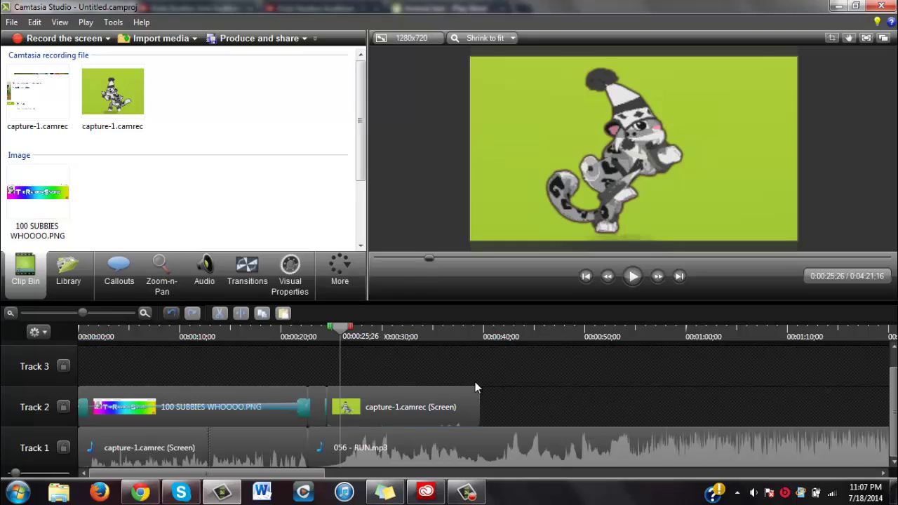
left_click(204, 270)
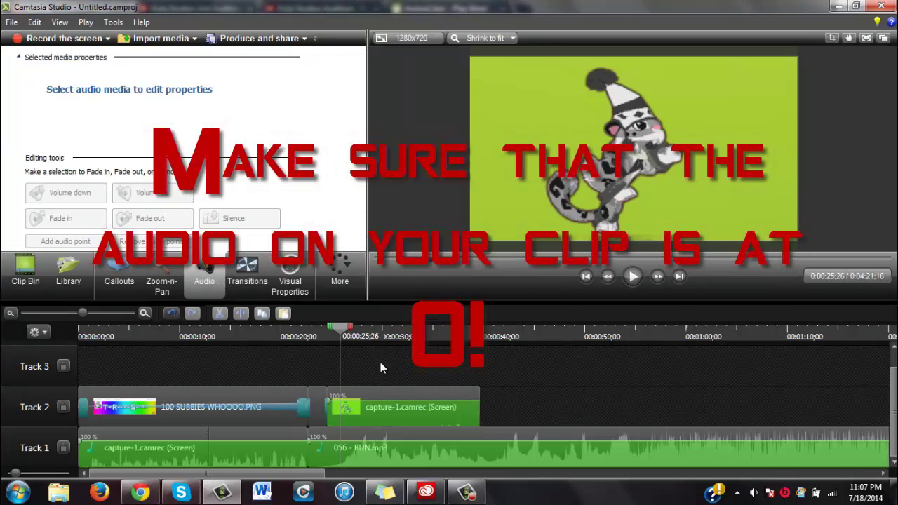
left_click_drag(384, 401, 389, 435)
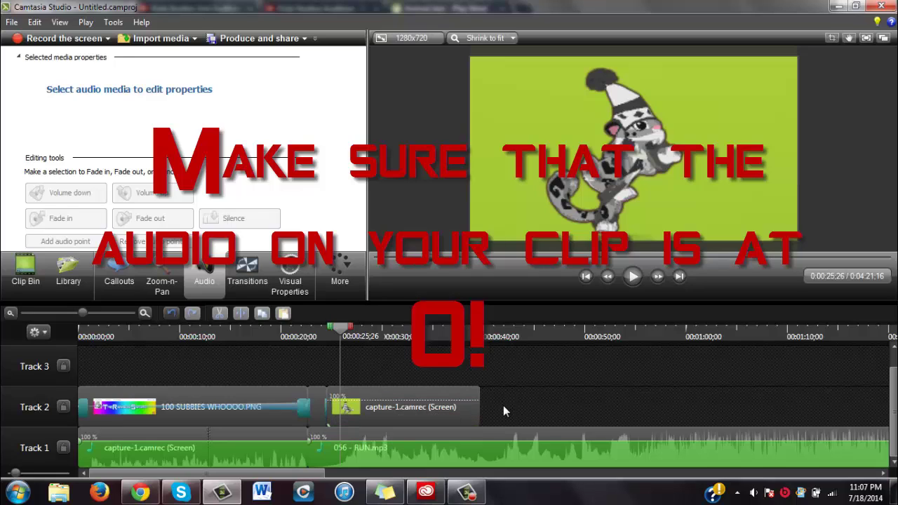
left_click(29, 284)
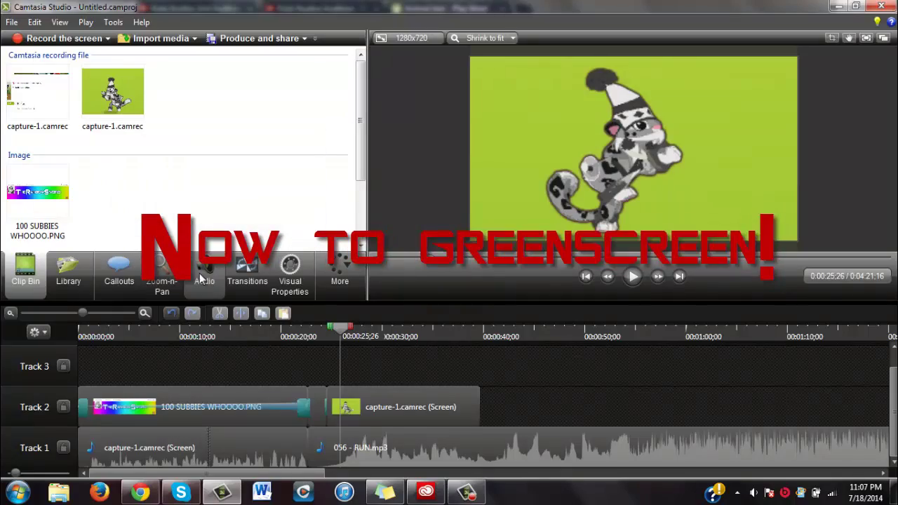
Enable the Remove a color visual effect for the capture-1.camrec clip on Track 2.
left_click(361, 404)
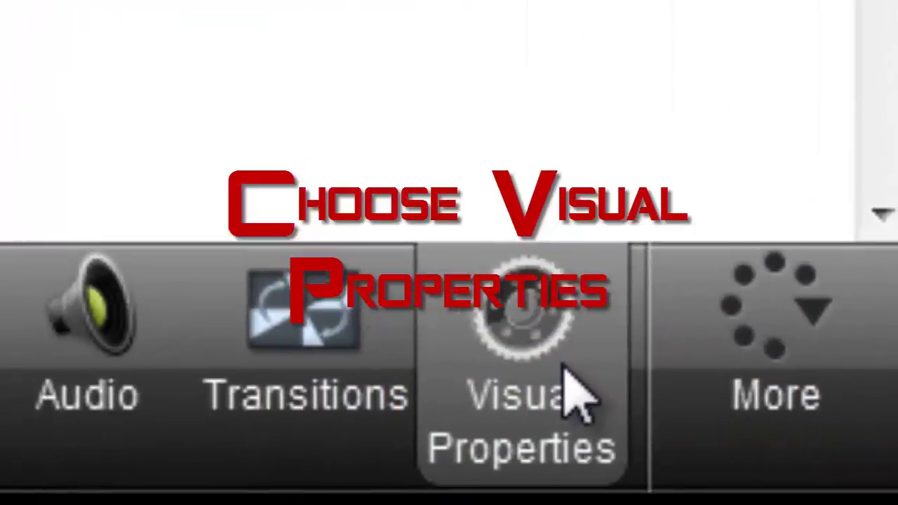
left_click(182, 119)
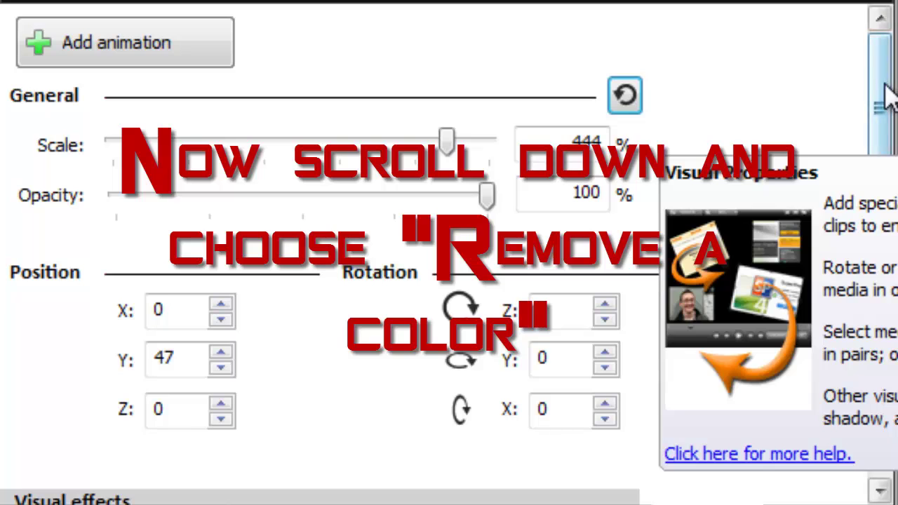
left_click_drag(882, 101, 882, 226)
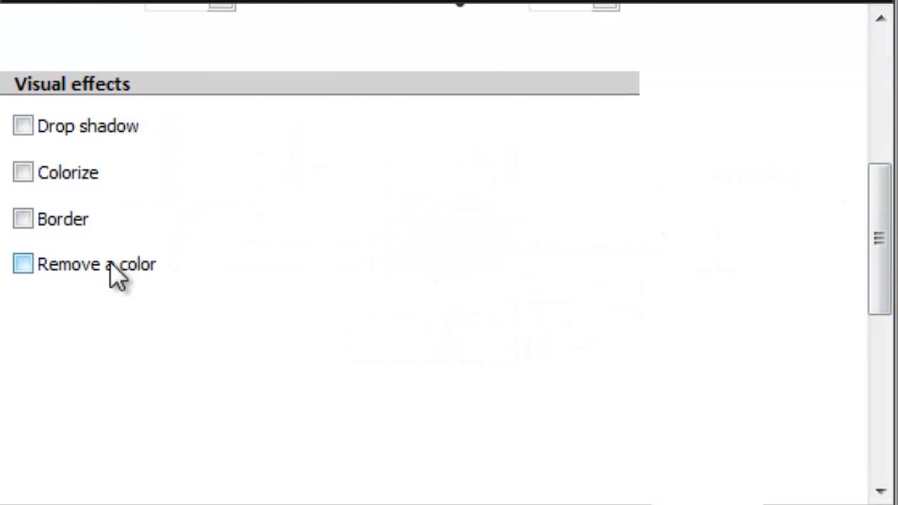
left_click(109, 262)
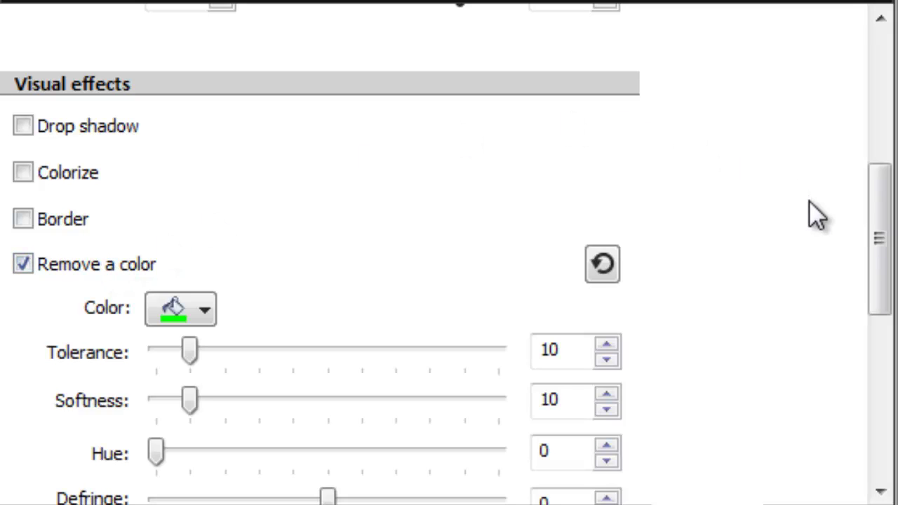
left_click_drag(868, 237, 871, 279)
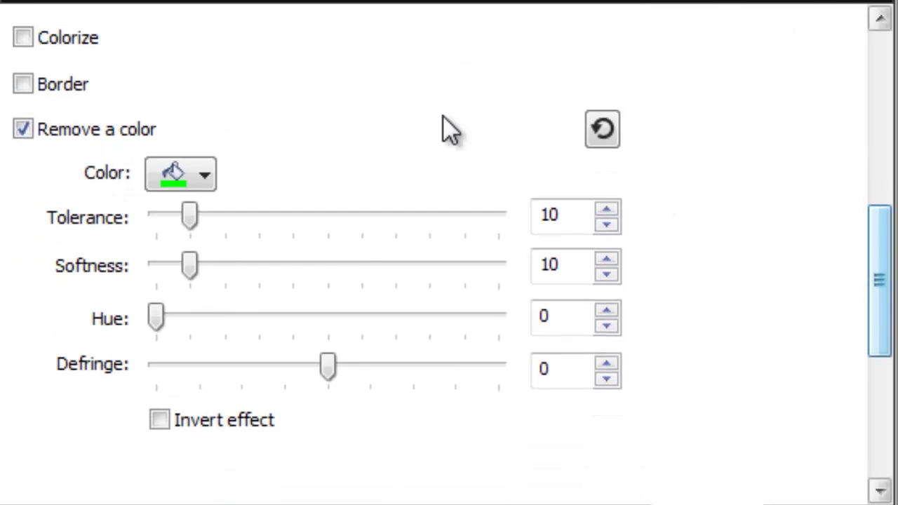
Sample the lime-green background in the preview as the color to remove and set the tolerance to 13.
left_click(158, 179)
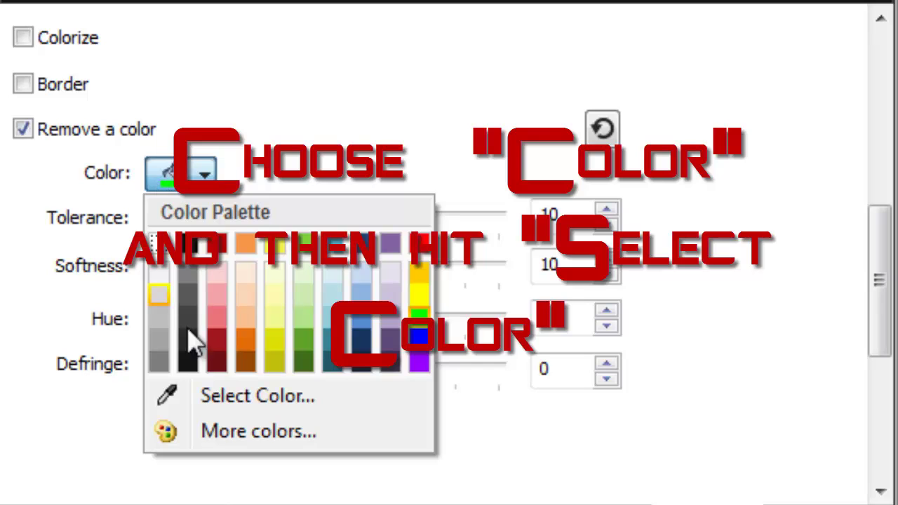
left_click(237, 397)
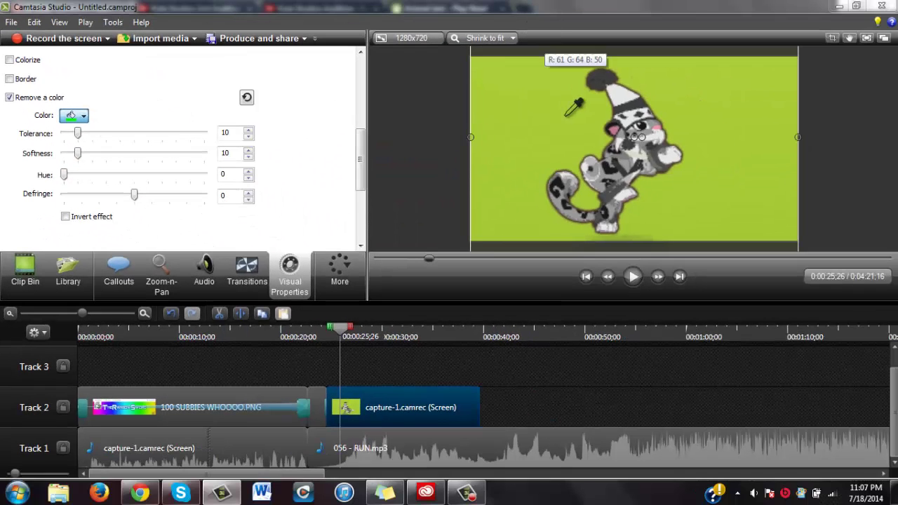
left_click(838, 164)
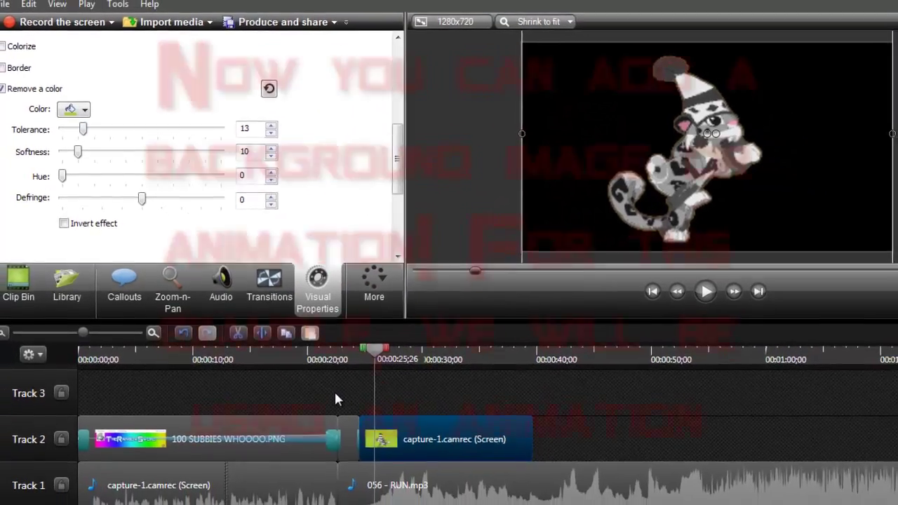
Move the capture-1.camrec clip up to Track 3 and place the Crimson Ray theme's Animated Title beneath it on Track 2.
left_click(13, 294)
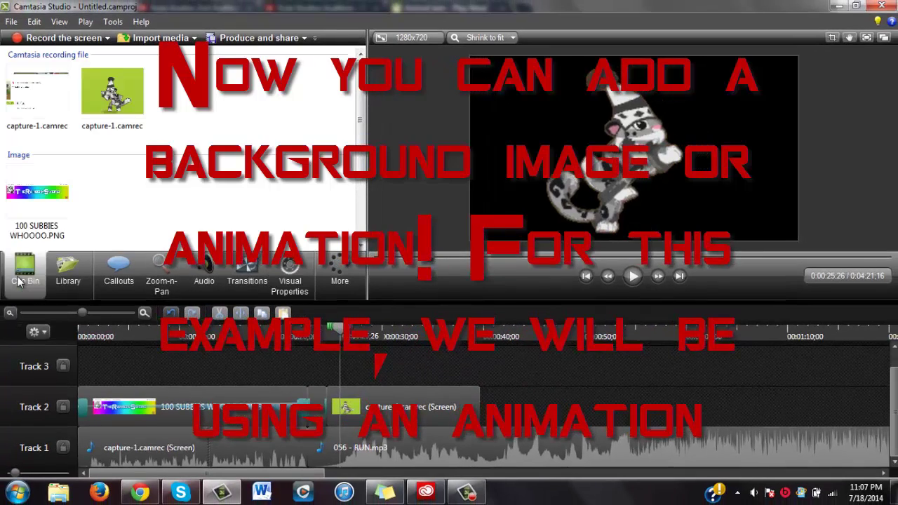
left_click_drag(424, 398, 424, 378)
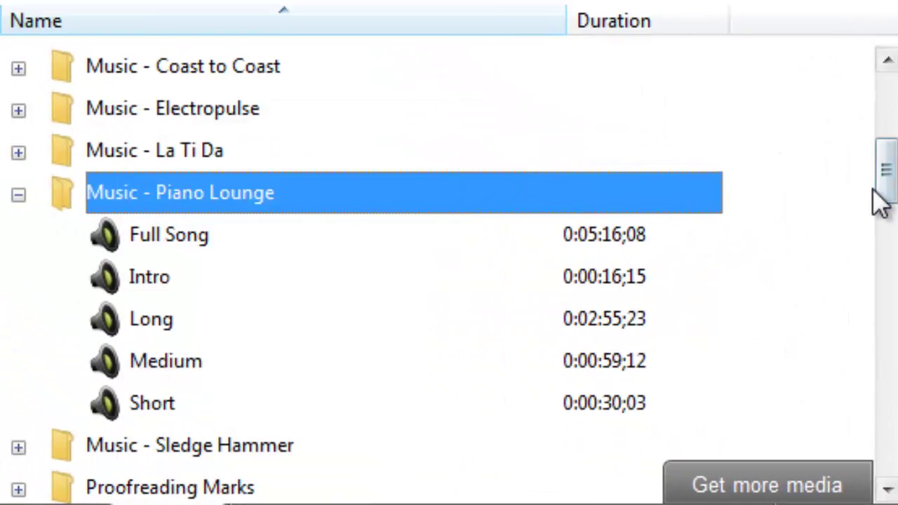
left_click_drag(883, 196, 886, 303)
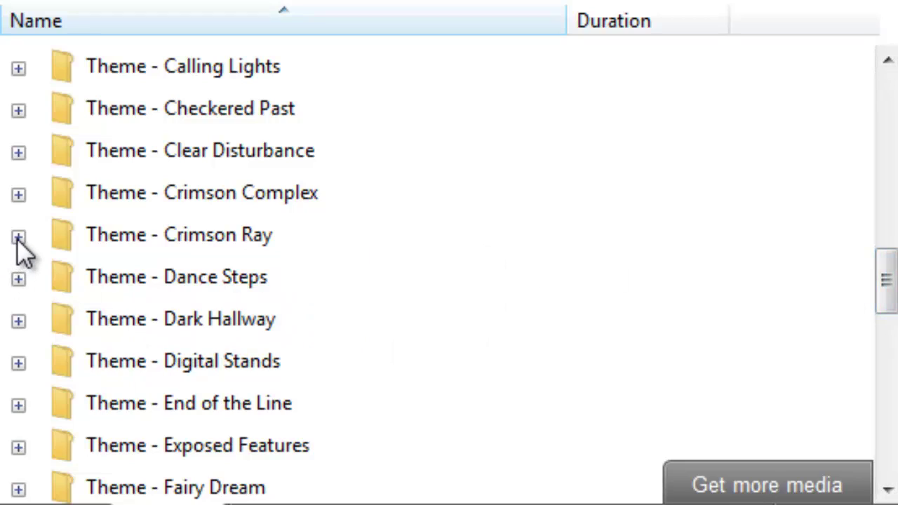
left_click(18, 236)
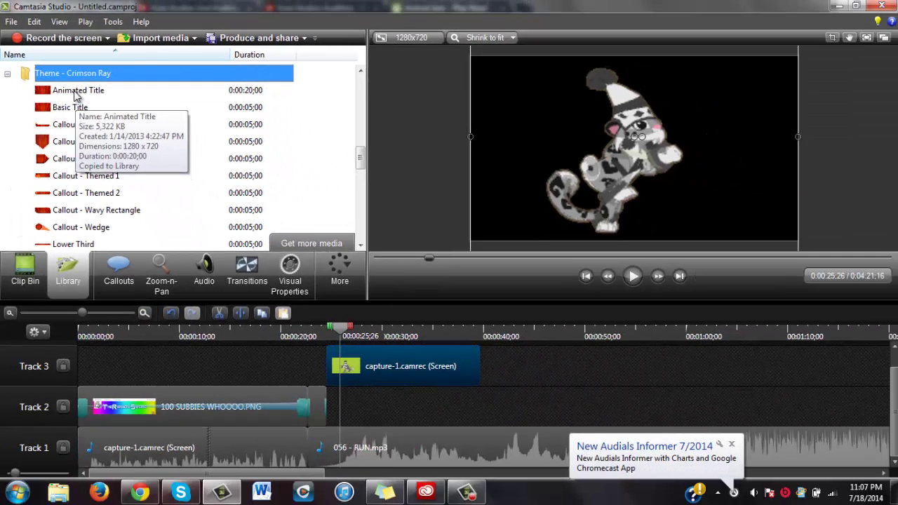
left_click_drag(76, 96, 410, 457)
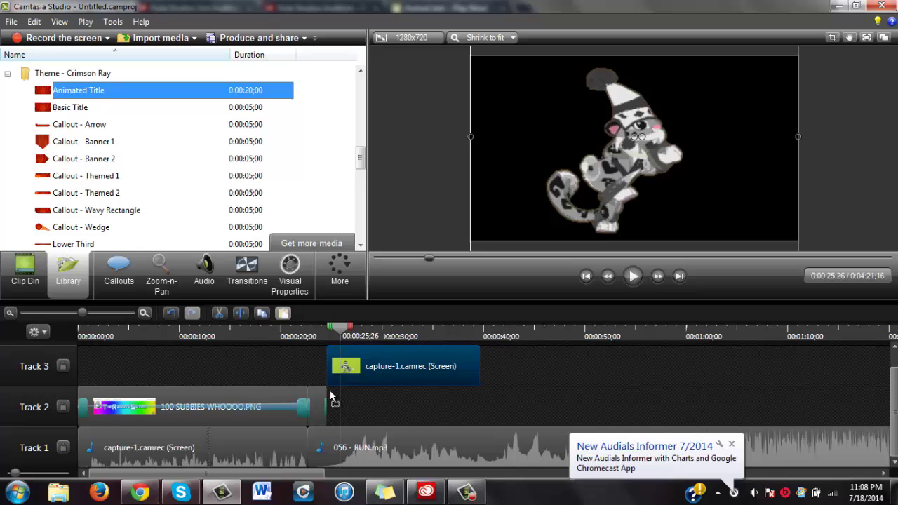
mouse_move(330, 393)
left_mouse_down()
mouse_move(365, 391)
mouse_move(330, 396)
left_mouse_up()
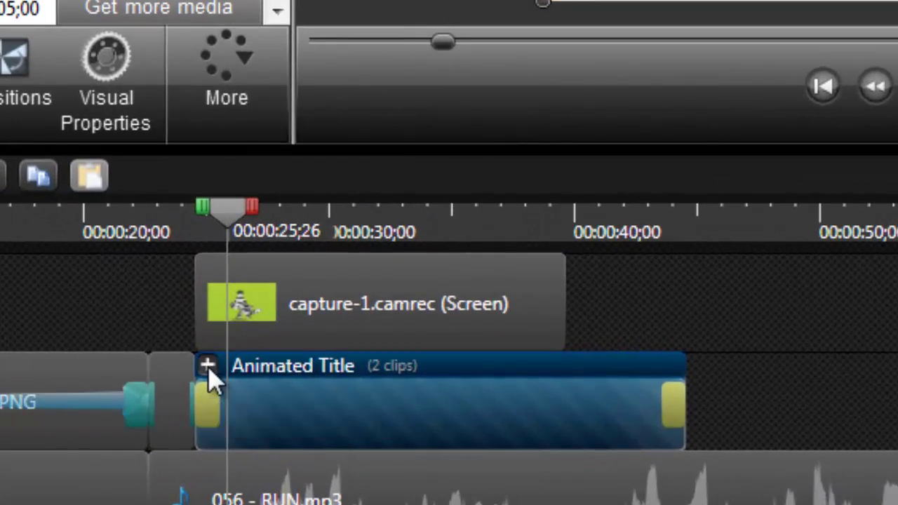
Expand the Animated Title group and delete its text callout and the transitions at both ends of crimson rays.mp4.
left_click(332, 391)
left_click(355, 315)
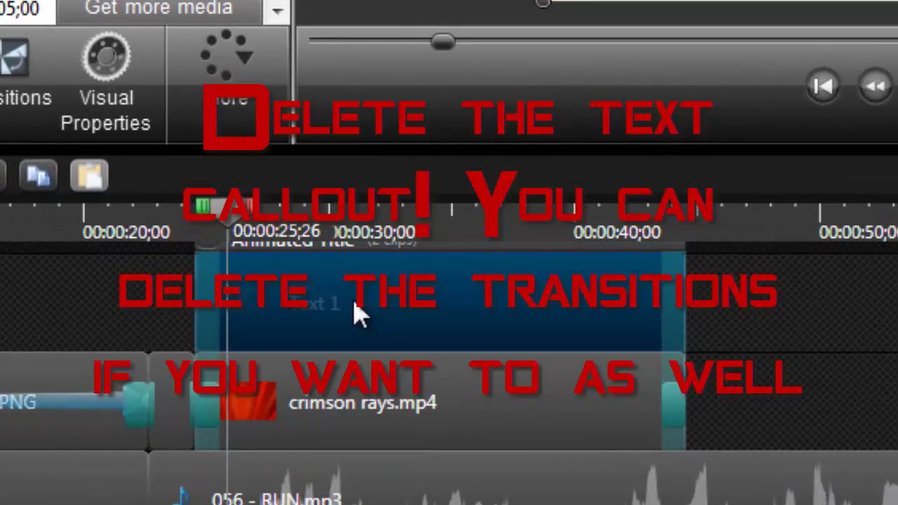
key("Delete")
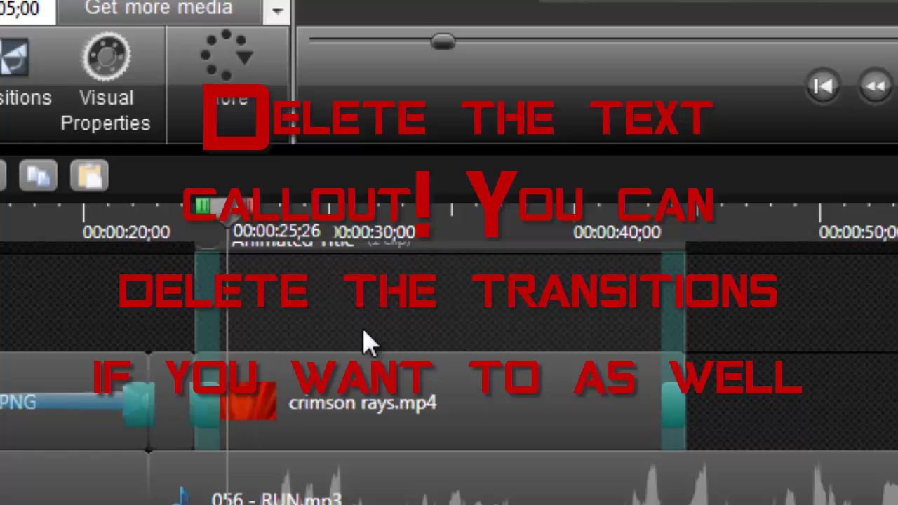
left_click(219, 420)
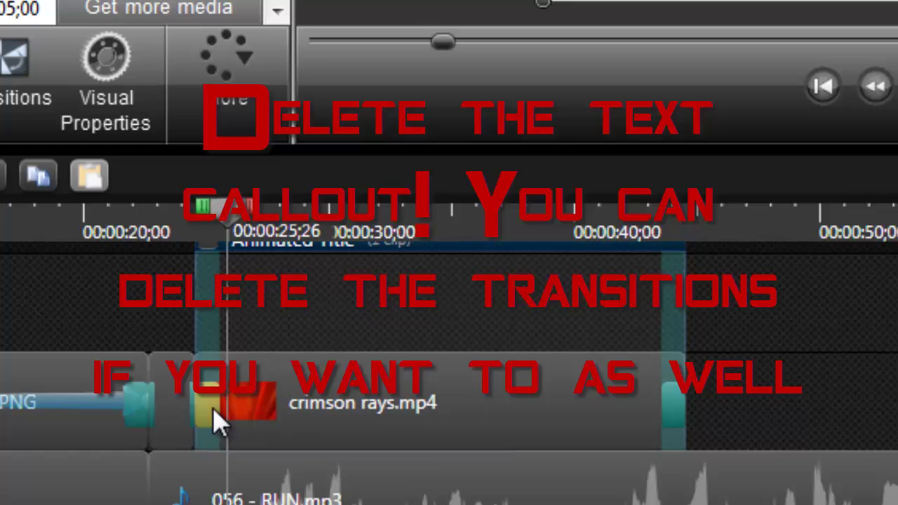
key("Delete")
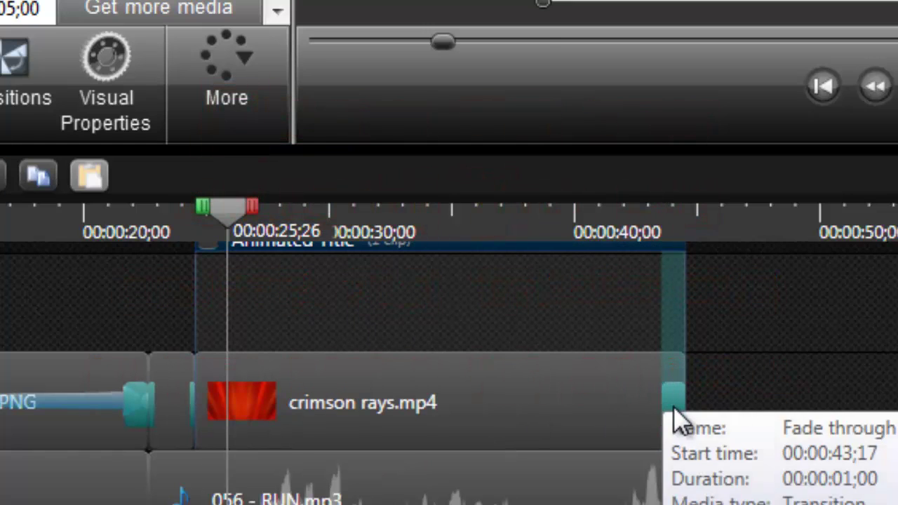
left_click(674, 419)
key("Delete")
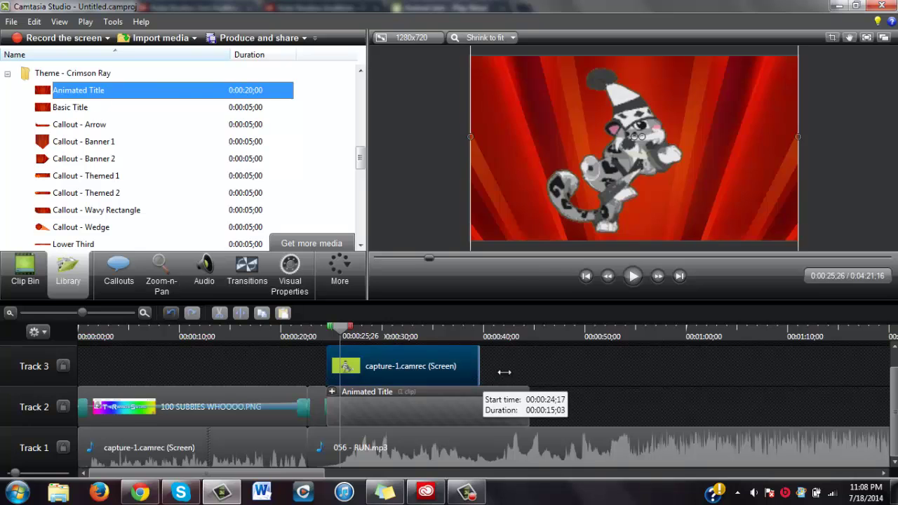
Preview the green-screened clip over the red animated background from 0:00:24;17.
left_click(499, 370)
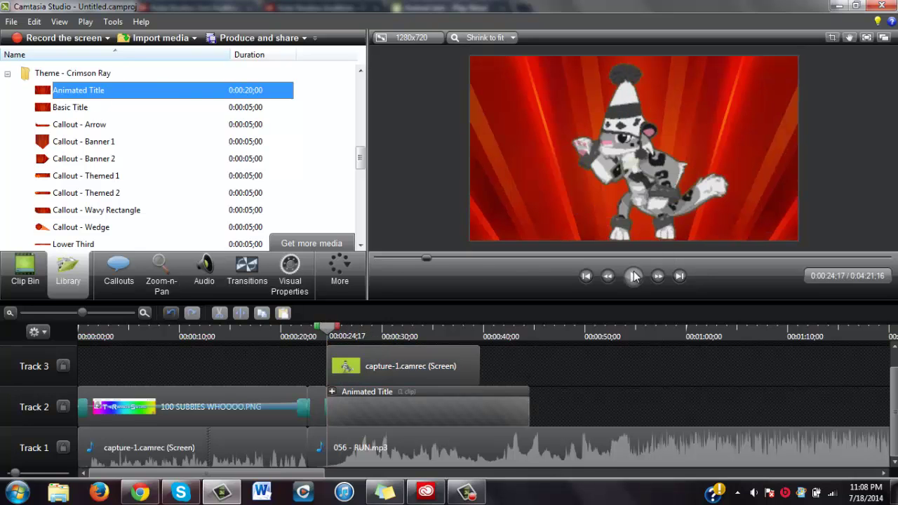
left_click(633, 275)
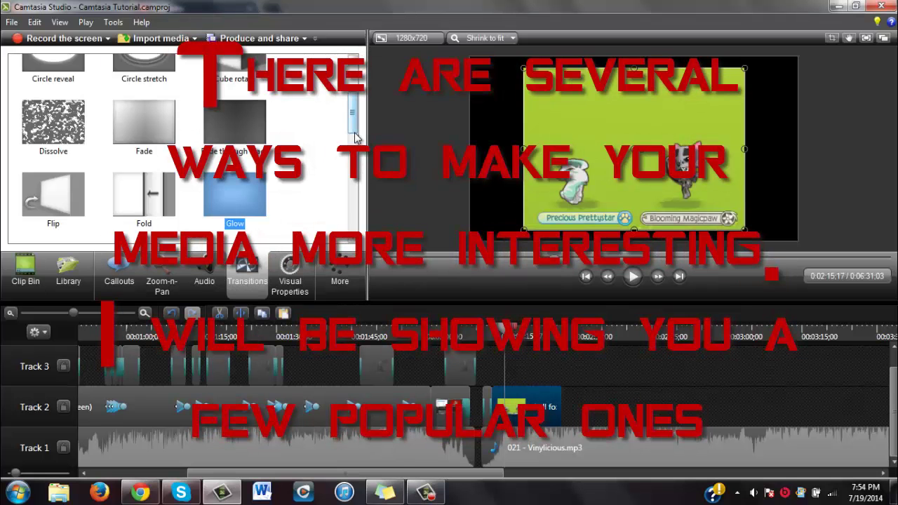
Enable the Colorize visual effect for the selected green-background clip on Track 2.
left_click_drag(355, 128, 356, 110)
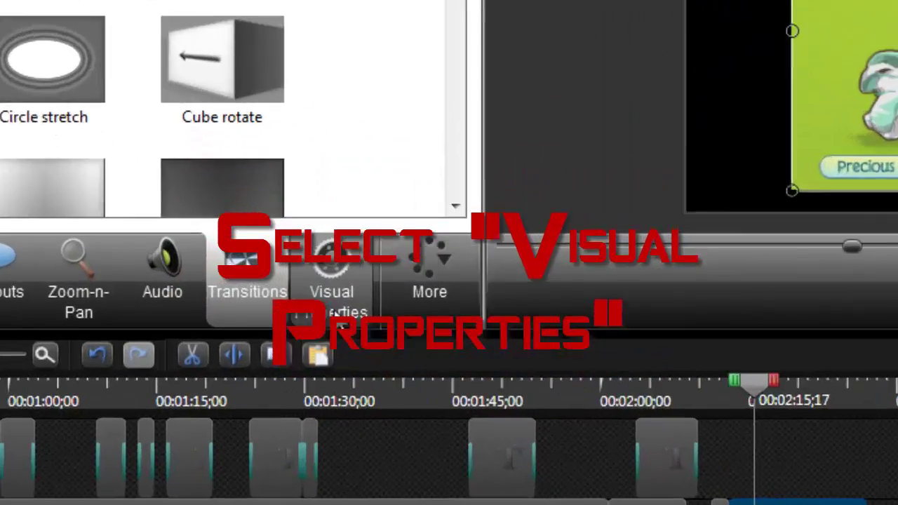
left_click(292, 293)
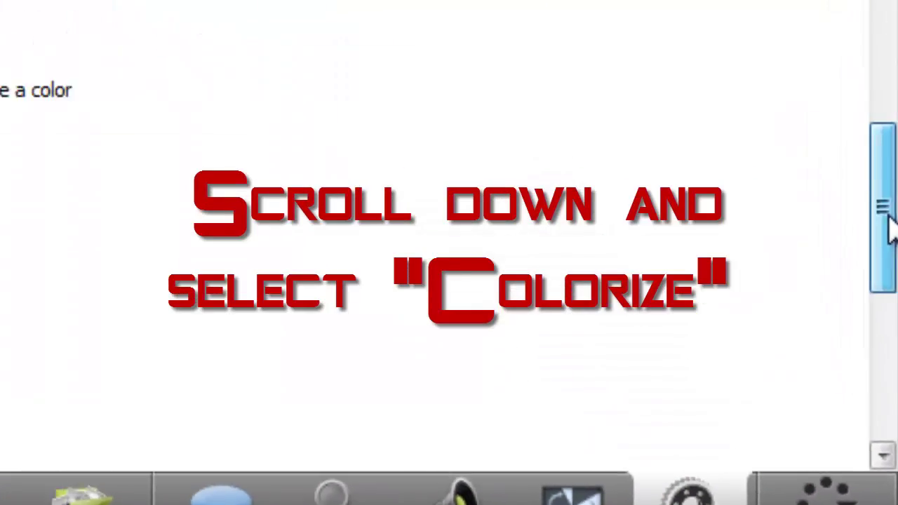
scroll(869, 232, "down", 5)
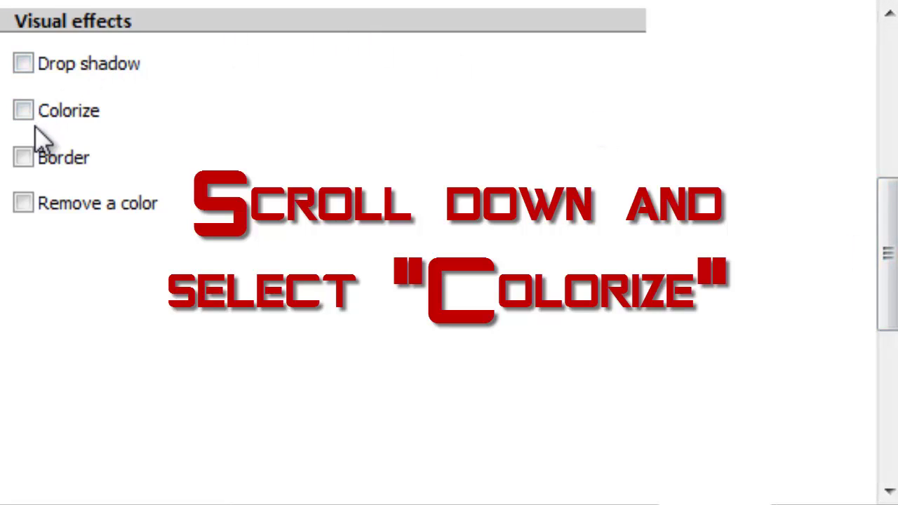
left_click(23, 110)
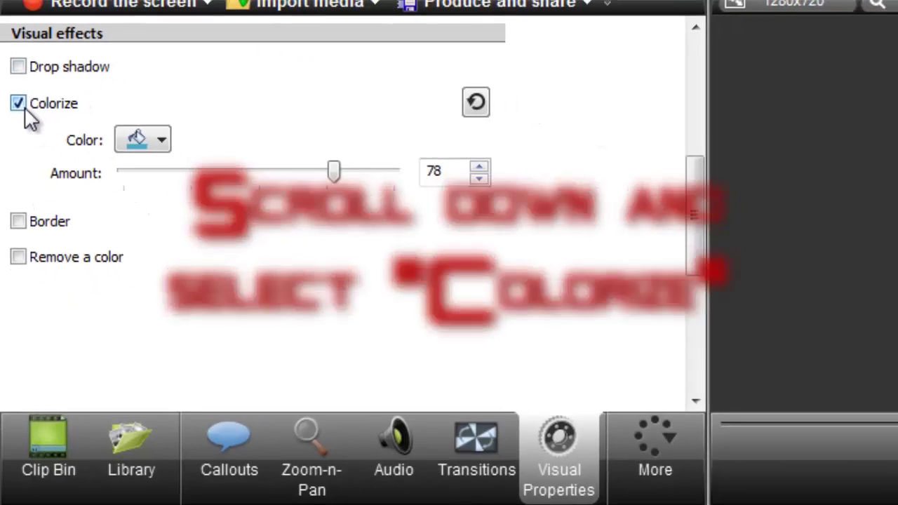
Try green and orange as the Colorize color, and settle on purple from the palette.
left_click(74, 109)
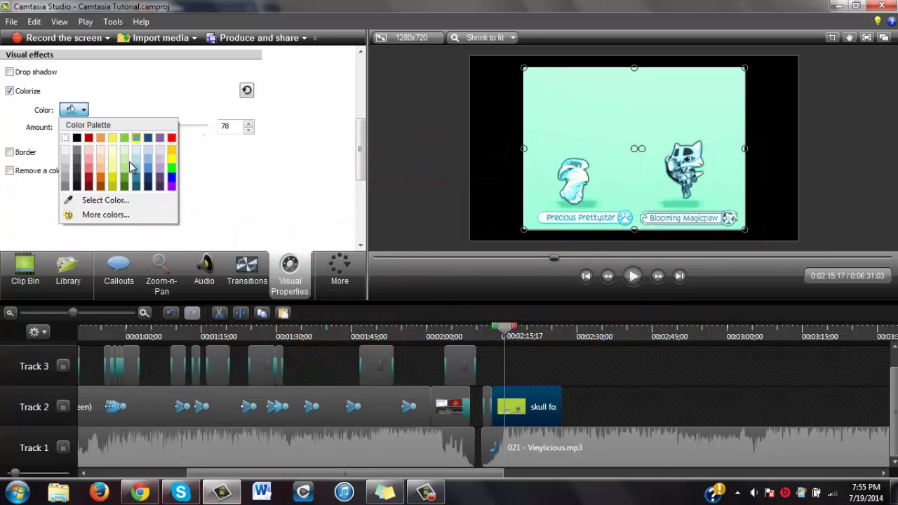
left_click(124, 180)
left_click(84, 112)
left_click(101, 186)
left_click(81, 111)
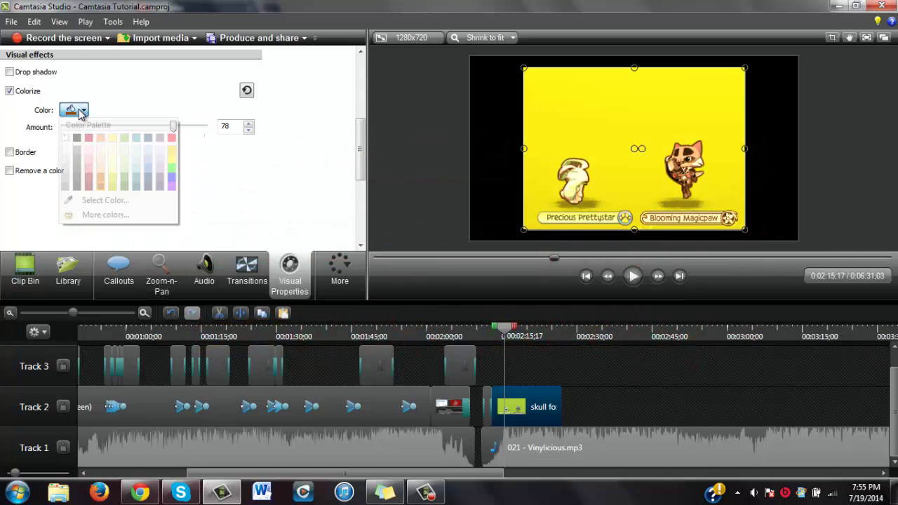
left_click(171, 186)
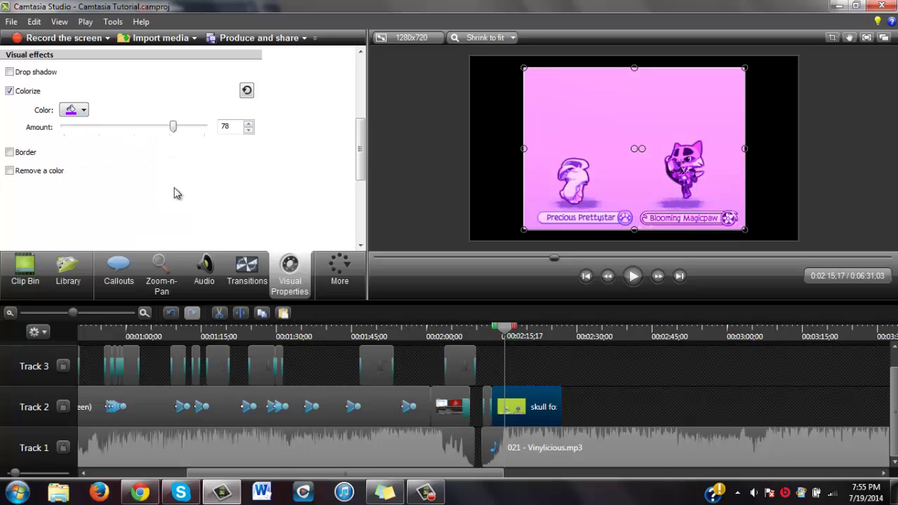
Turn Colorize off, enable Remove a color, and re-enable Colorize so both effects apply to the clip.
left_click(10, 91)
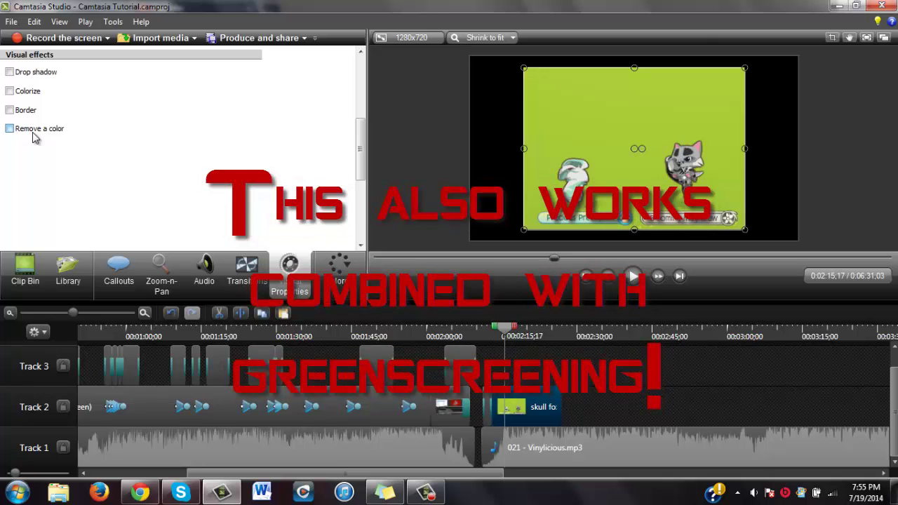
left_click(10, 128)
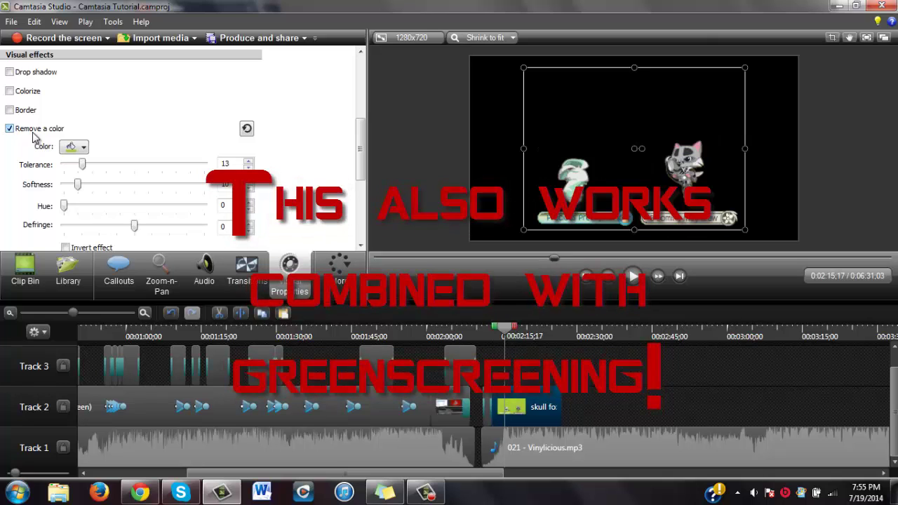
left_click(10, 91)
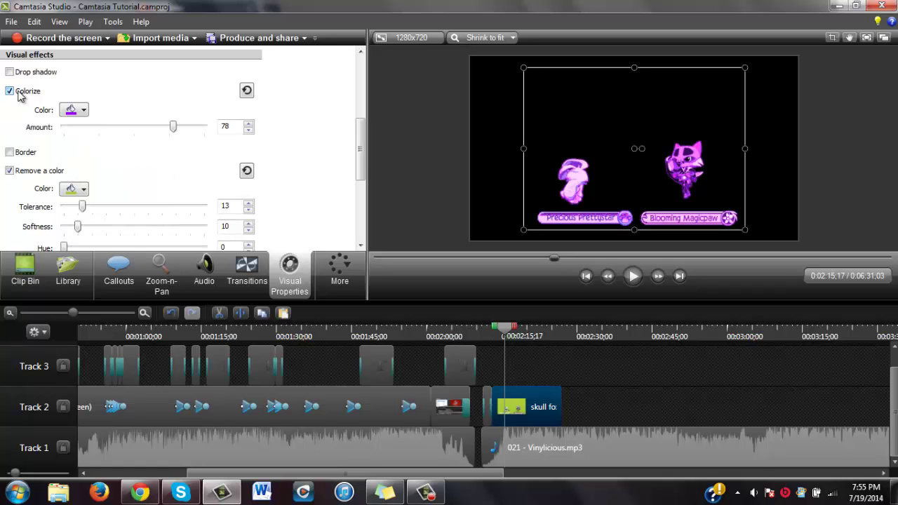
Try dark yellow, black and dark blue as the Colorize color, and settle on bright blue from the palette.
left_click(82, 113)
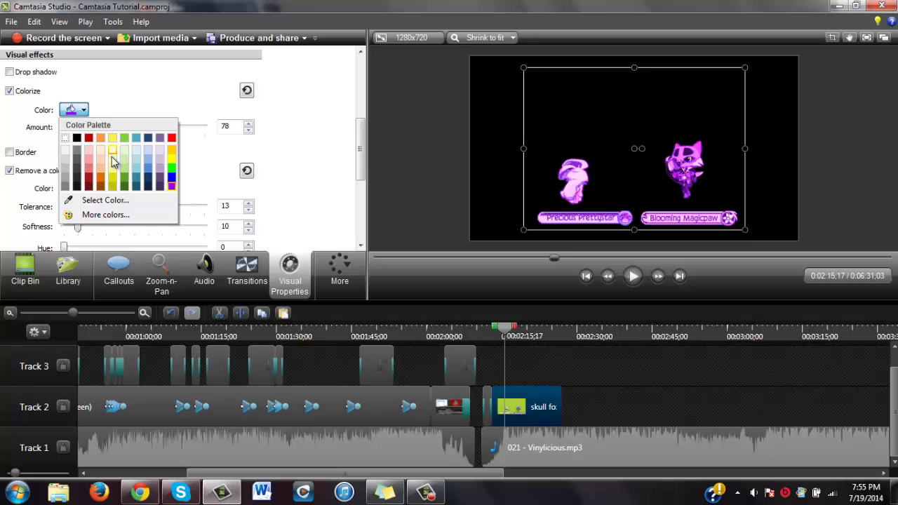
left_click(114, 186)
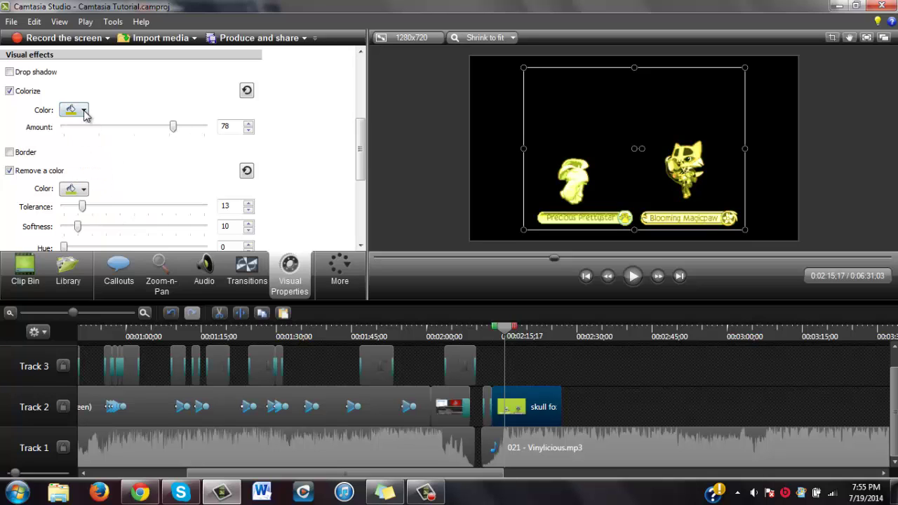
left_click(83, 112)
left_click(78, 187)
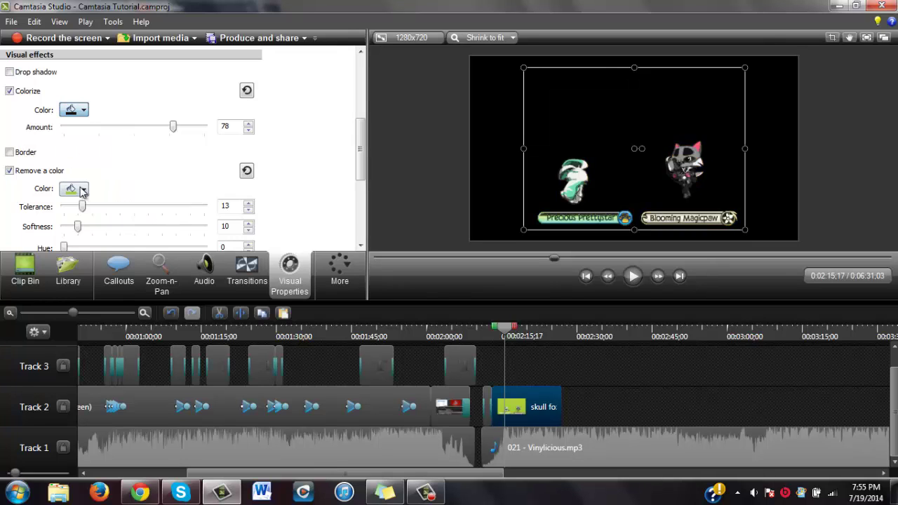
left_click(71, 112)
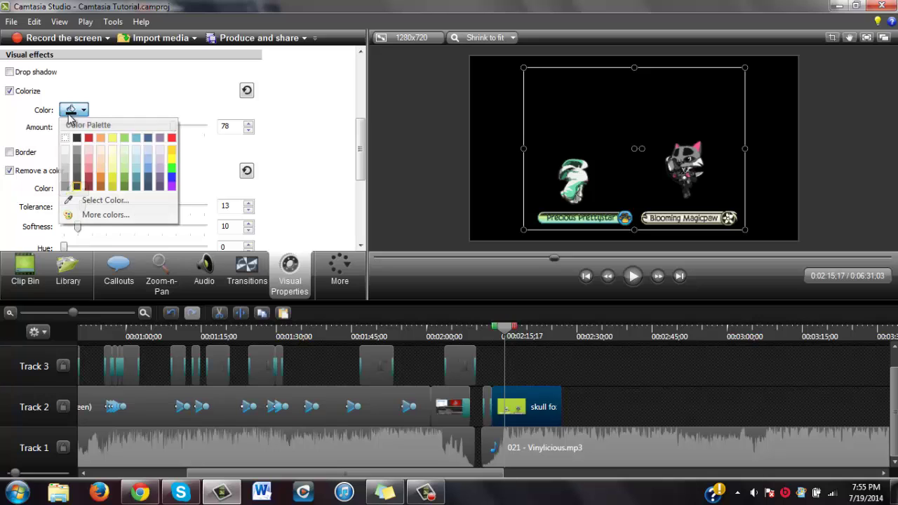
left_click(146, 138)
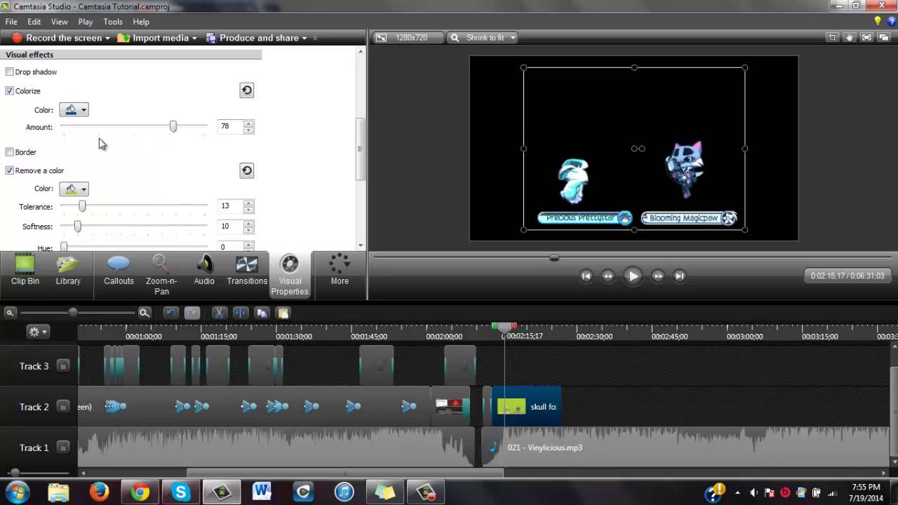
left_click(76, 115)
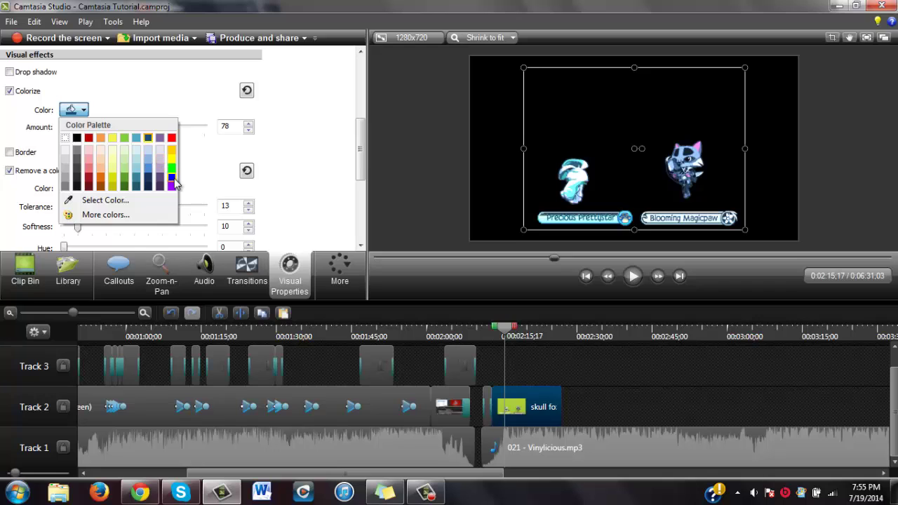
left_click(173, 178)
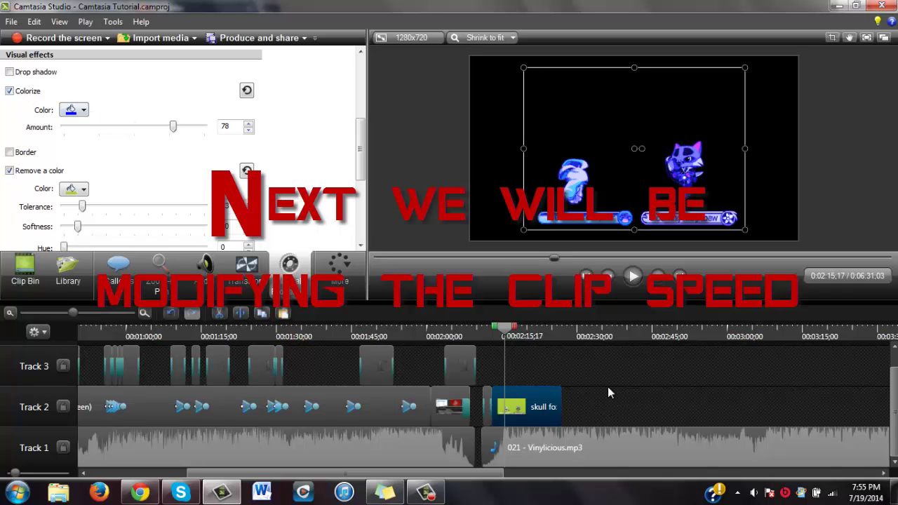
Set the clip speed of the green-background clip on Track 2 to 200% of the original.
left_click(529, 399)
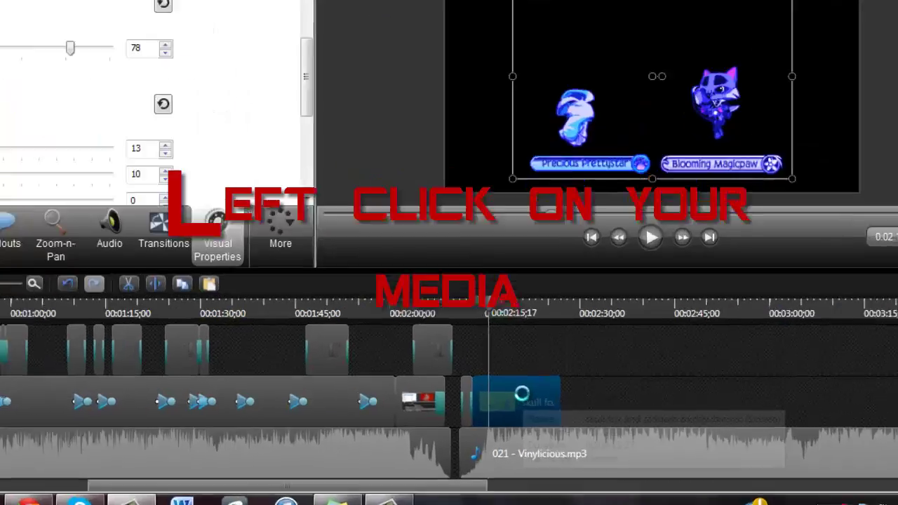
right_click(520, 398)
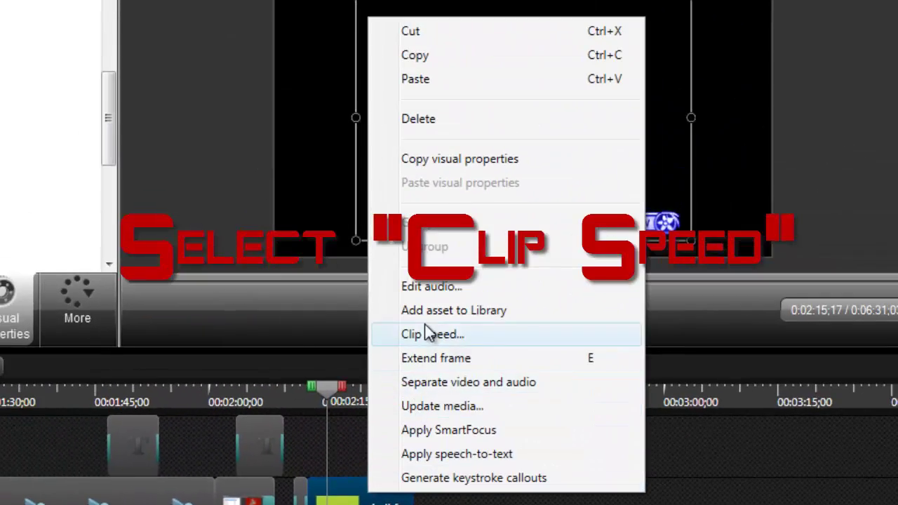
left_click(429, 334)
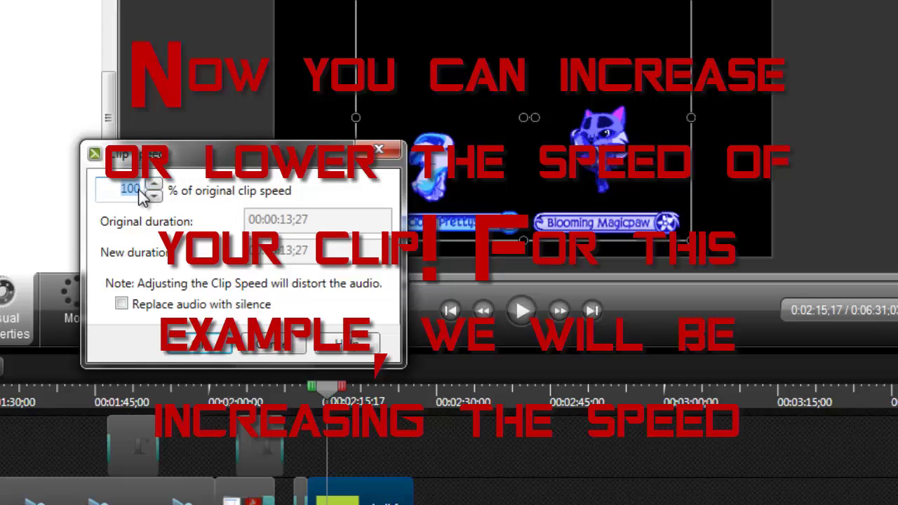
key("BackSpace")
type("2")
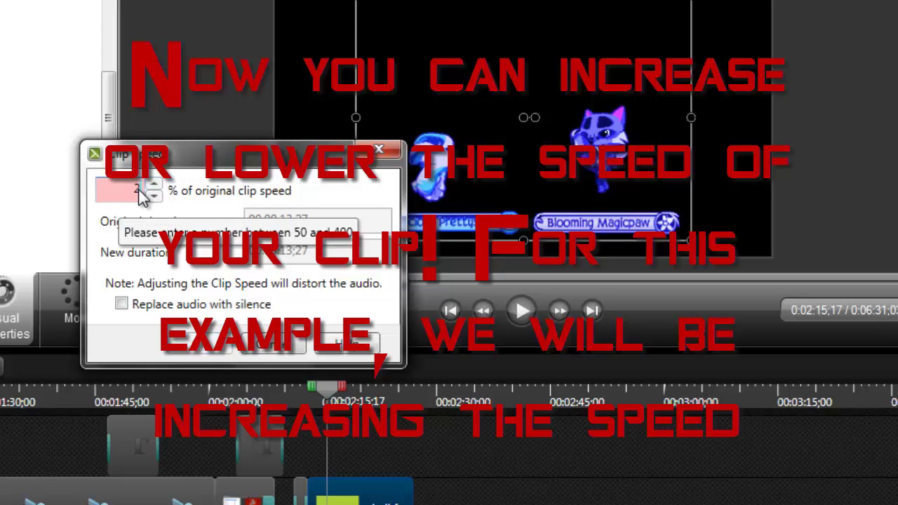
type("00")
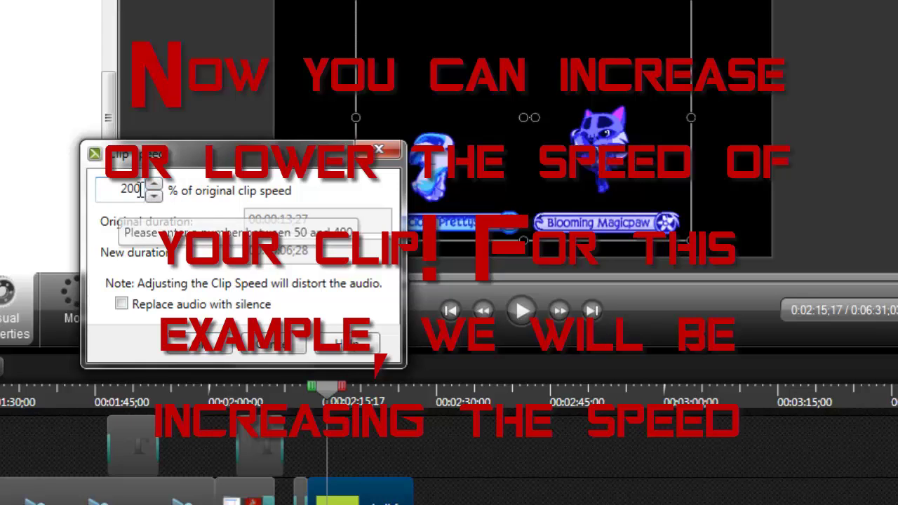
left_click(194, 348)
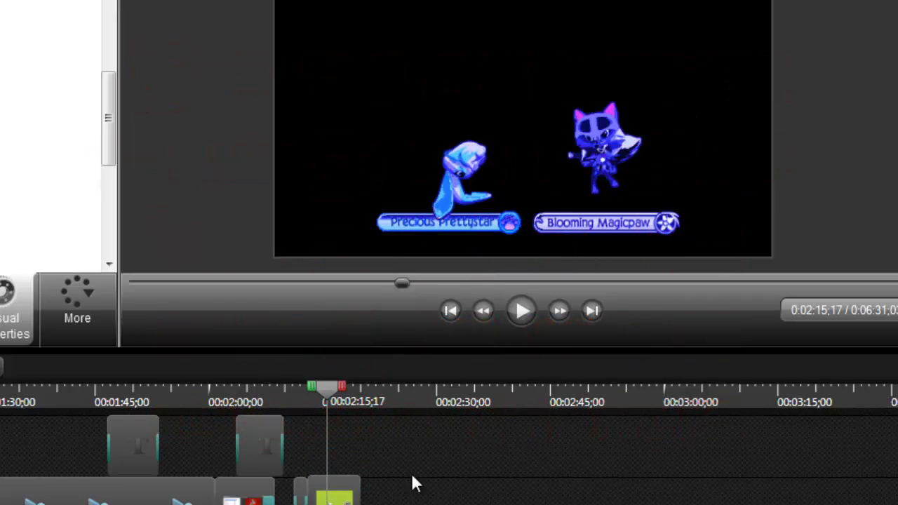
Preview the sped-up clip from its start at 0:02:13;04.
left_click_drag(330, 380, 371, 367)
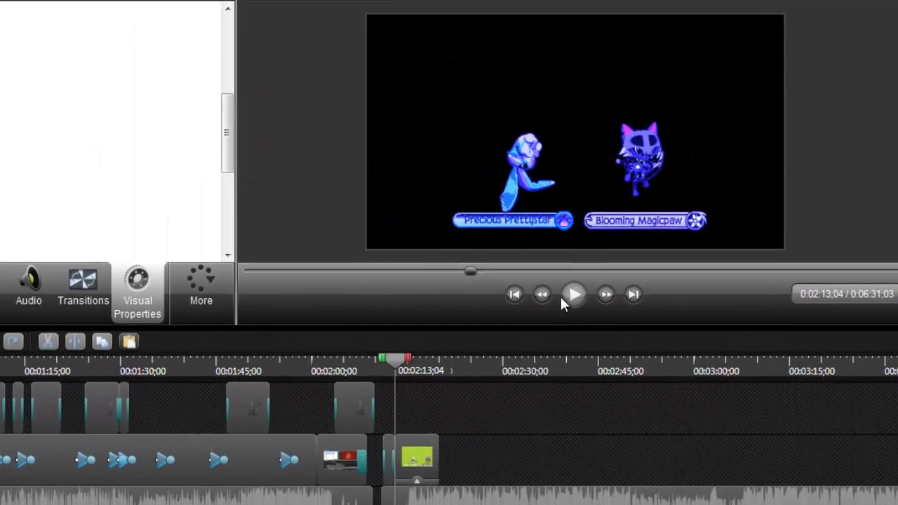
left_click(563, 295)
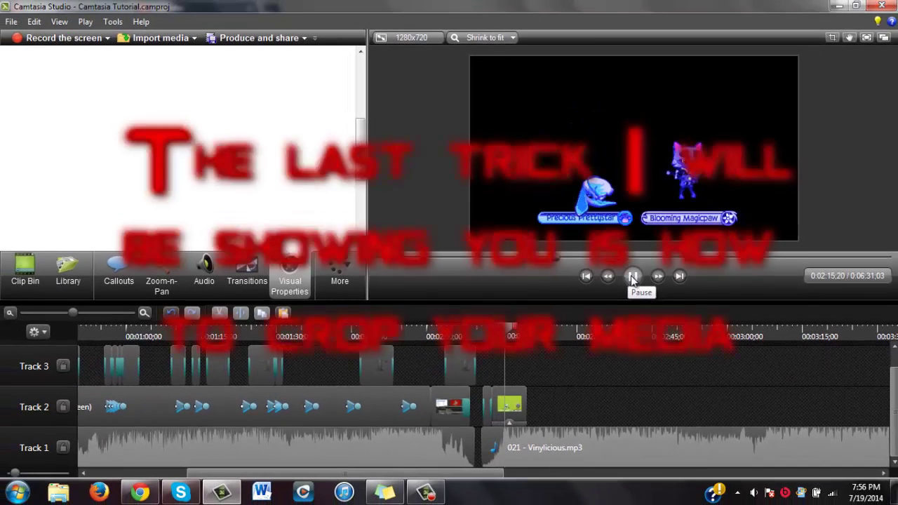
left_click(631, 276)
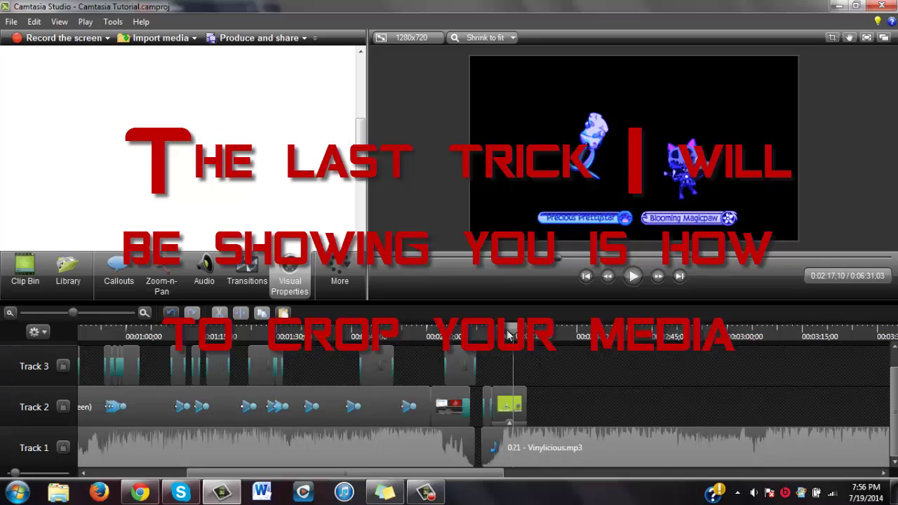
Crop the bunny and the empty area above out of the Track 2 clip, leaving only the Blooming Magicpaw character, and center it on the canvas.
left_click(512, 411)
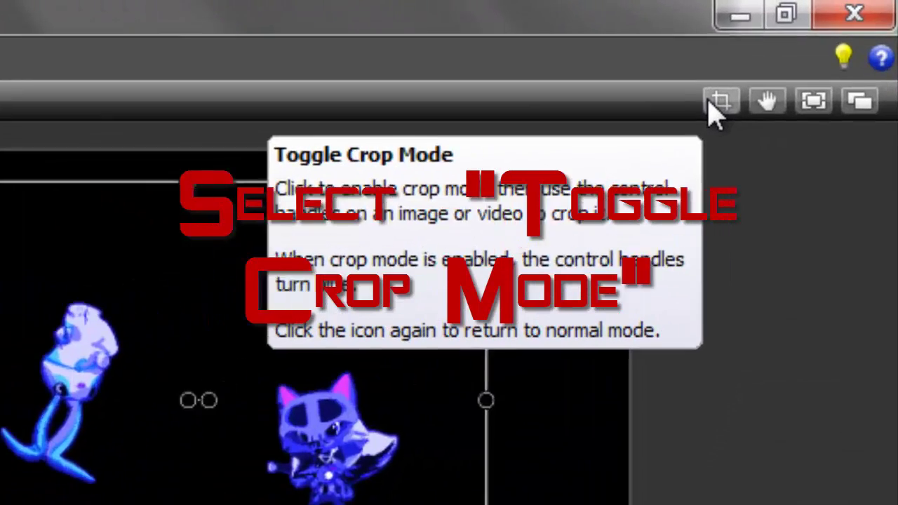
left_click(709, 102)
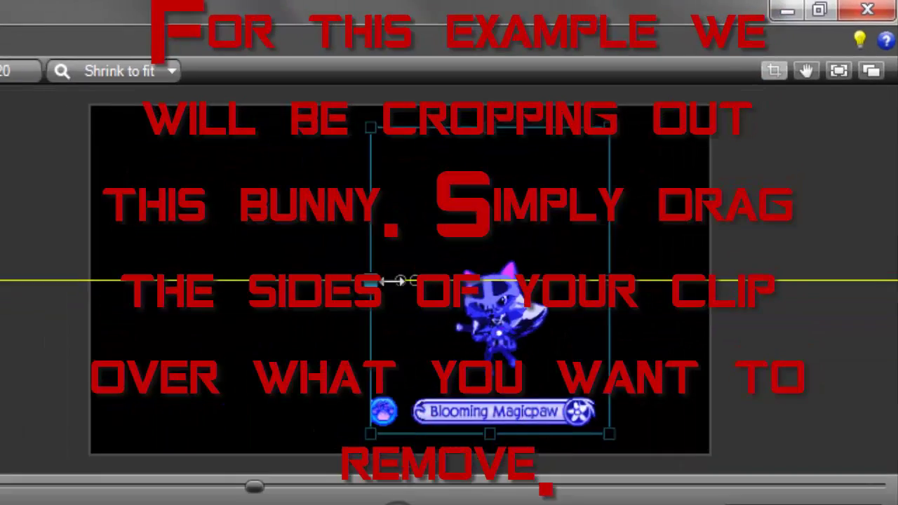
left_click_drag(89, 463, 84, 465)
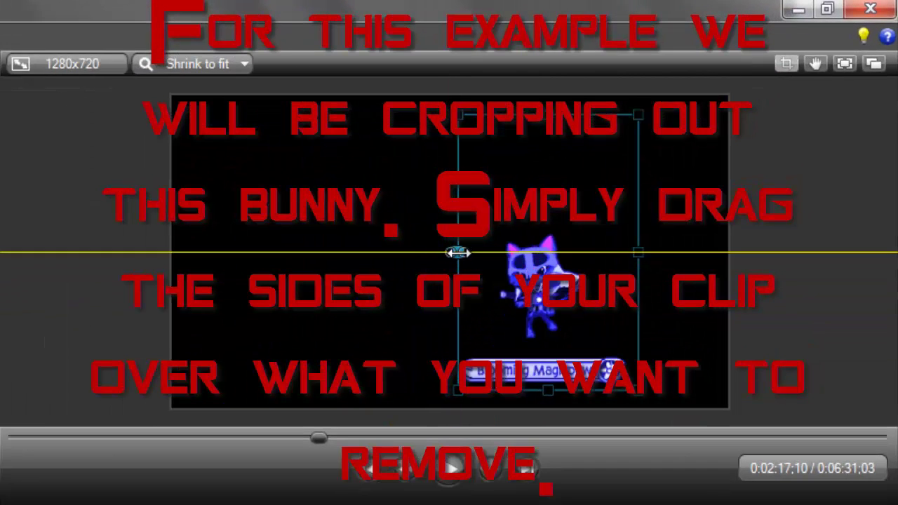
left_click_drag(457, 252, 457, 252)
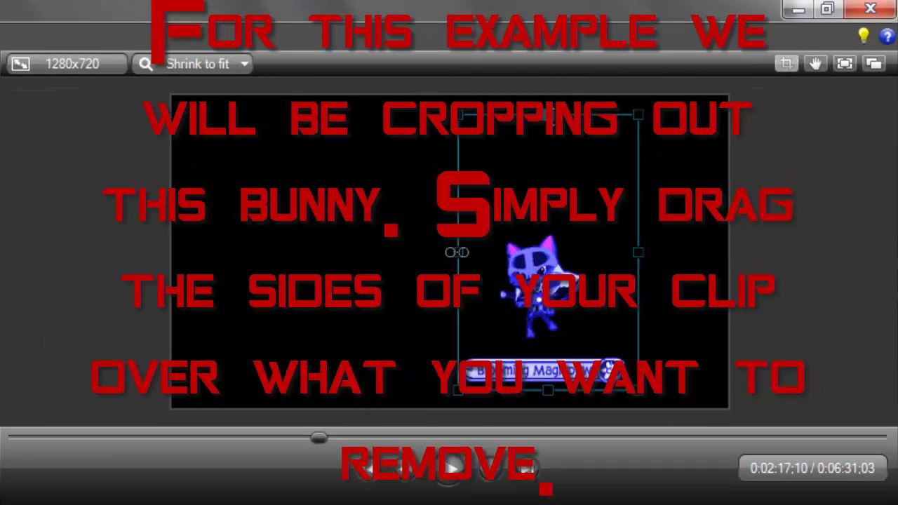
left_click_drag(547, 115, 552, 218)
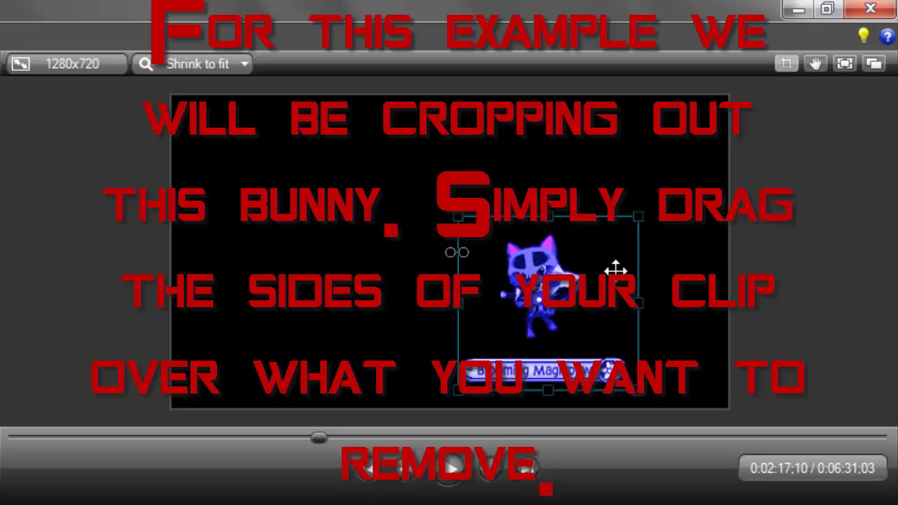
left_click_drag(567, 311, 477, 257)
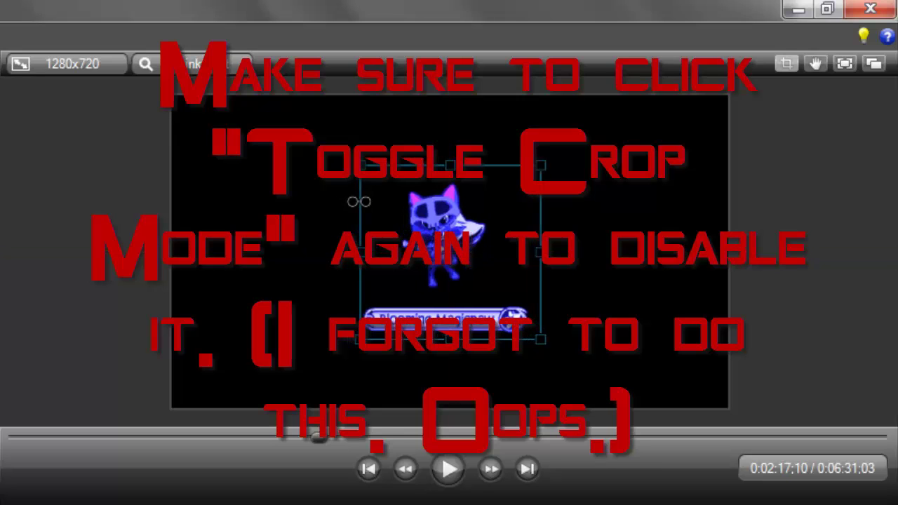
key("Escape")
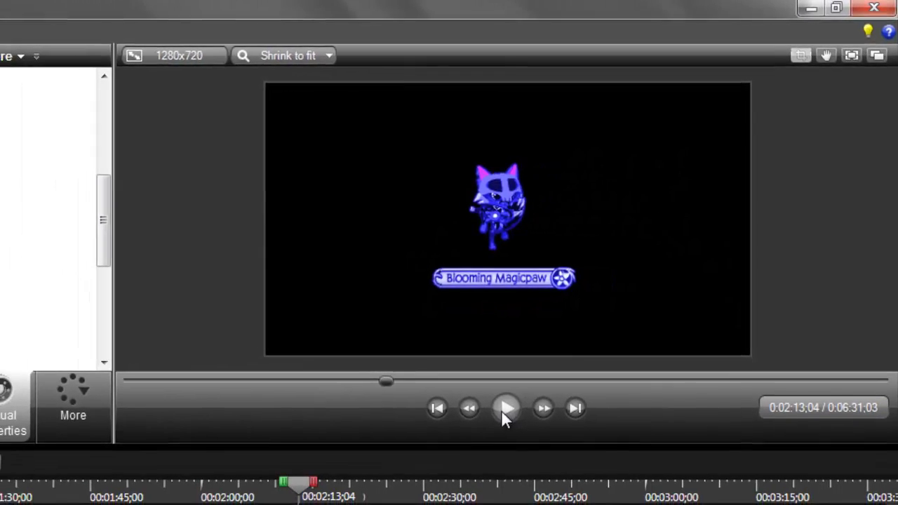
Preview the cropped clip from 0:02:13;04 to its end, and move the playhead back over the clip.
left_click(505, 410)
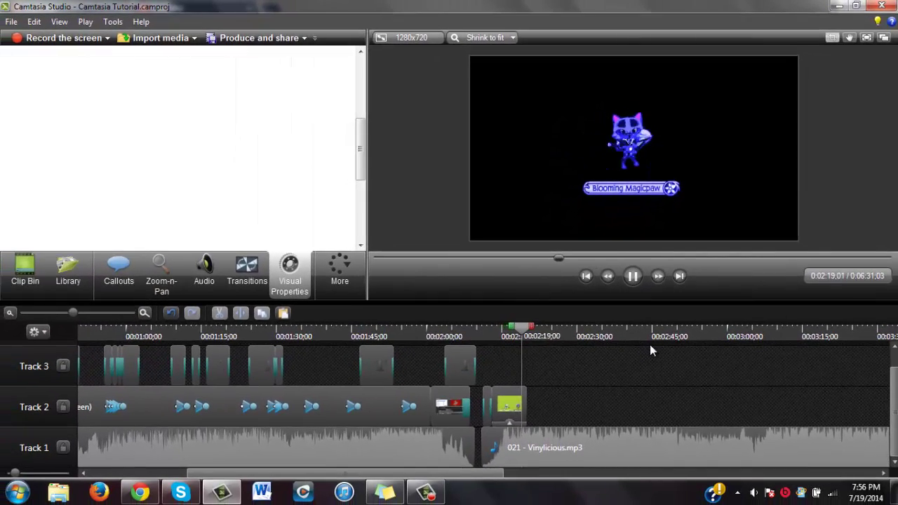
left_click(635, 280)
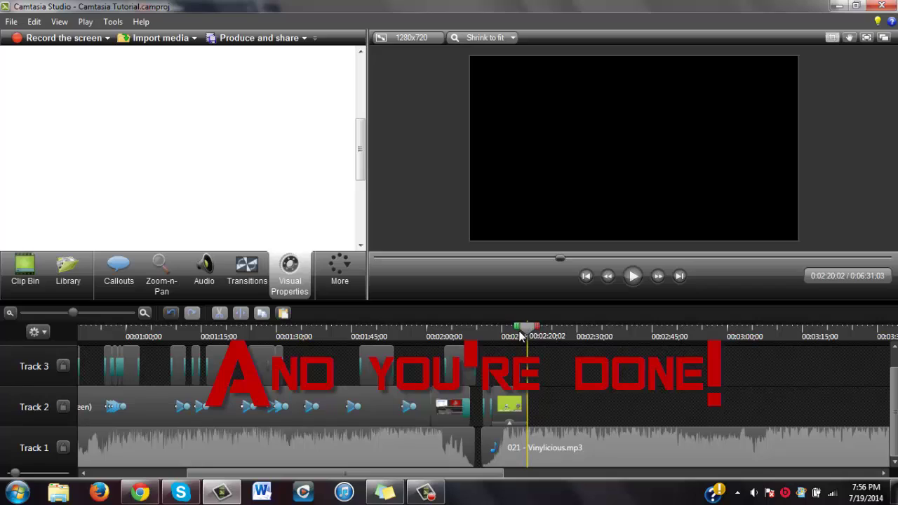
left_click_drag(520, 337, 514, 338)
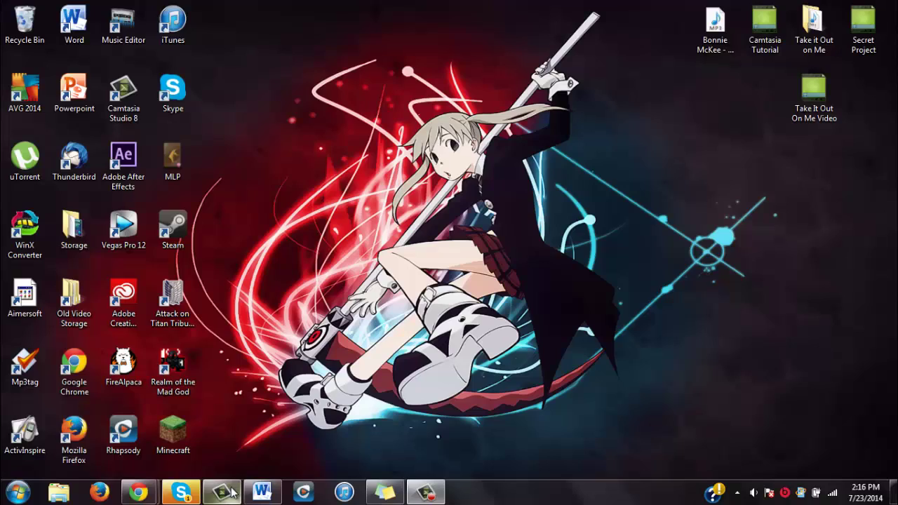
Switch to Camtasia Studio and shrink the Zoom-n-Pan frame around the blue arrow to zoom in on it.
left_click(232, 492)
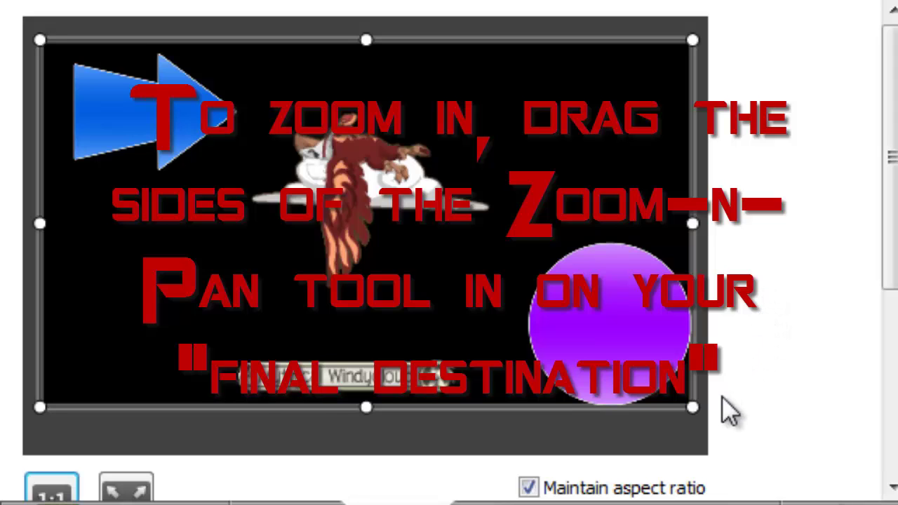
left_click_drag(690, 407, 236, 150)
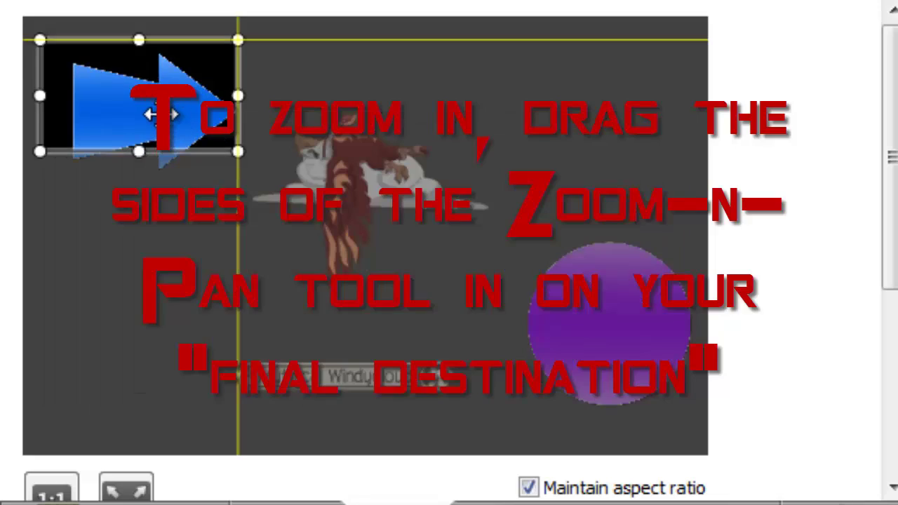
left_click_drag(161, 99, 161, 112)
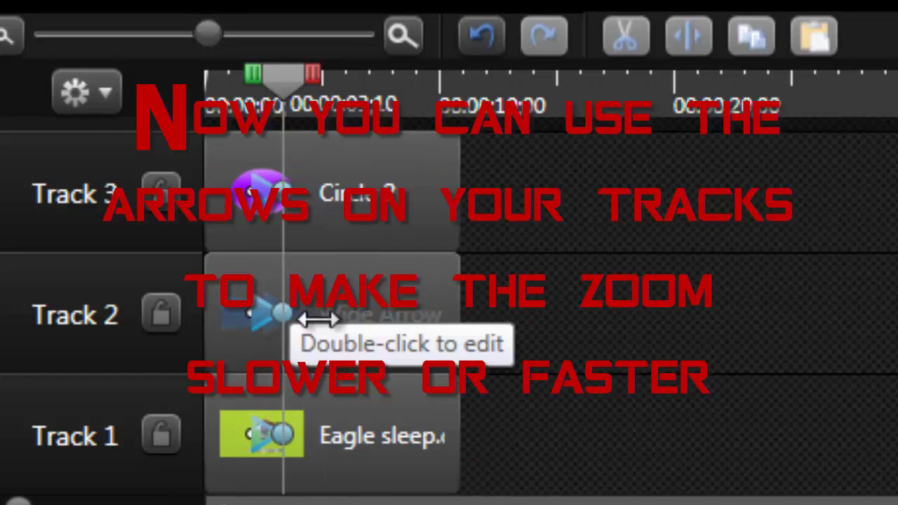
Slow the zoom by stretching its animation arrows on Wide Arrow, Circle 2 and the eagle clip to the clips' ends.
left_click_drag(274, 321, 392, 330)
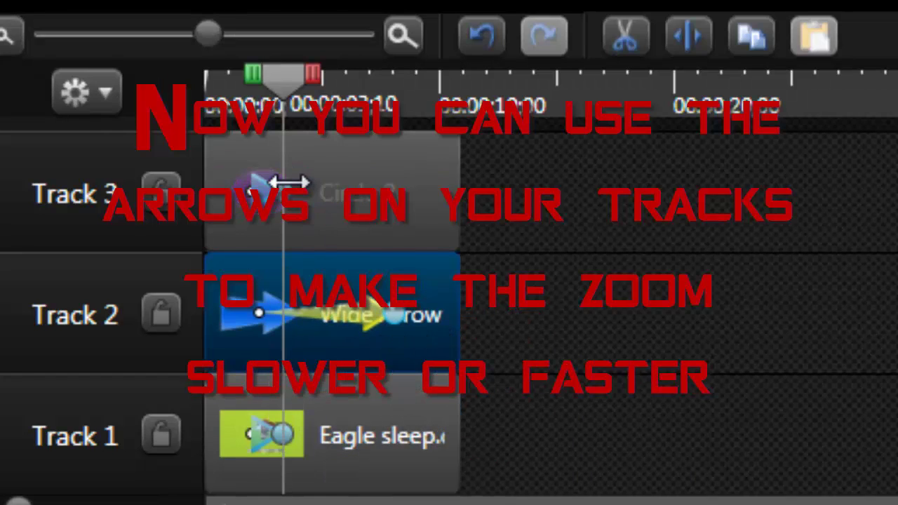
left_click_drag(288, 184, 526, 258)
left_click_drag(382, 315, 591, 345)
left_click(305, 437)
left_click_drag(393, 435, 641, 444)
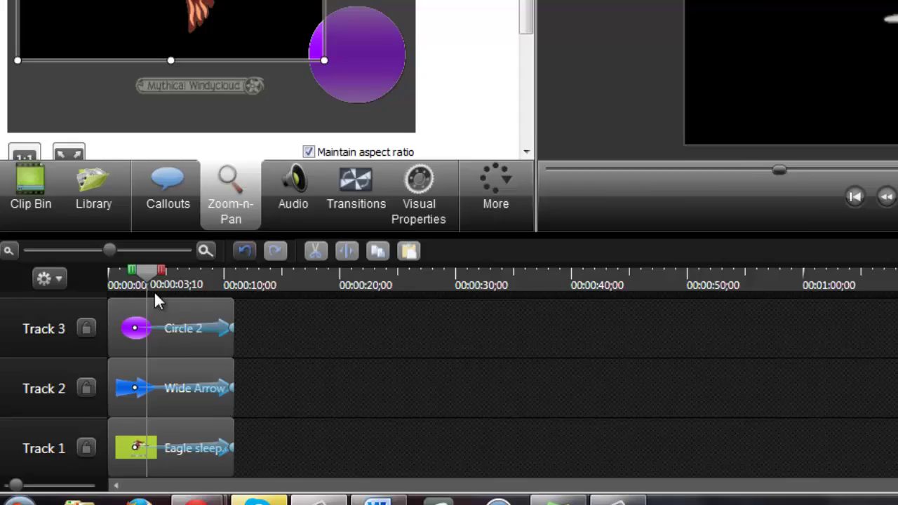
Preview the slowed zoom animation from the start of the timeline.
left_click_drag(238, 175, 138, 157)
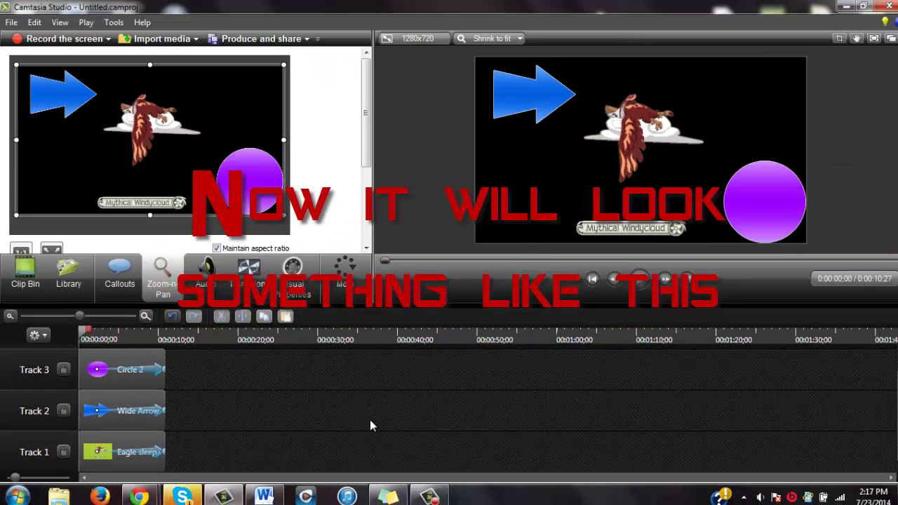
left_click(640, 280)
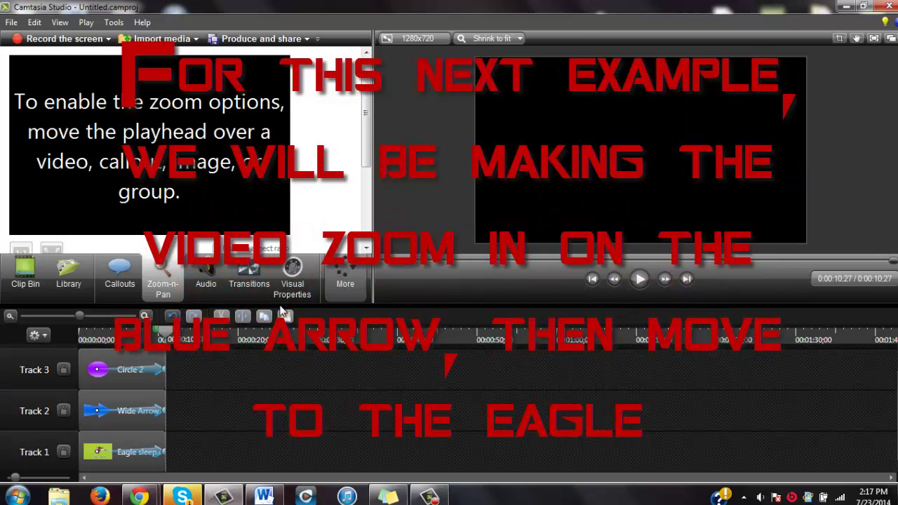
Shorten the zoom animation arrows on Circle 2, Wide Arrow 1 and the eagle clip to end at about 0:00:06;02.
left_click_drag(171, 334, 95, 338)
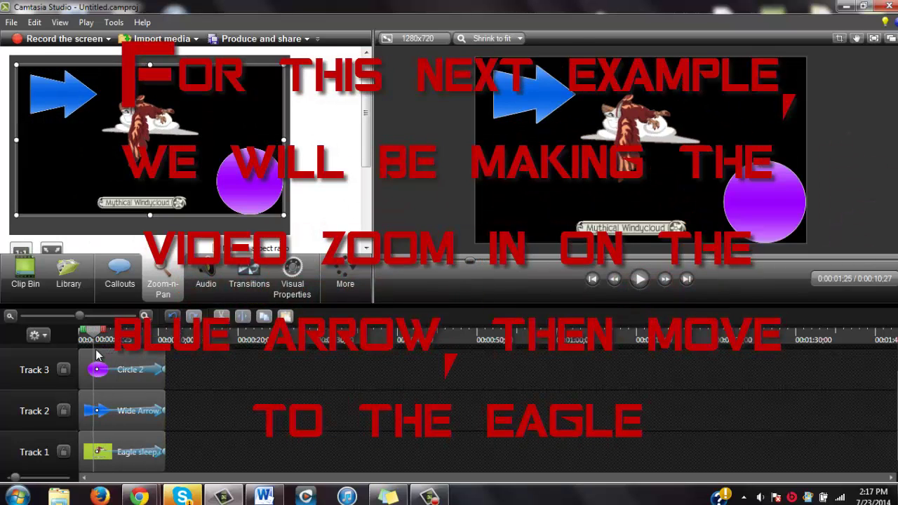
left_click(160, 368)
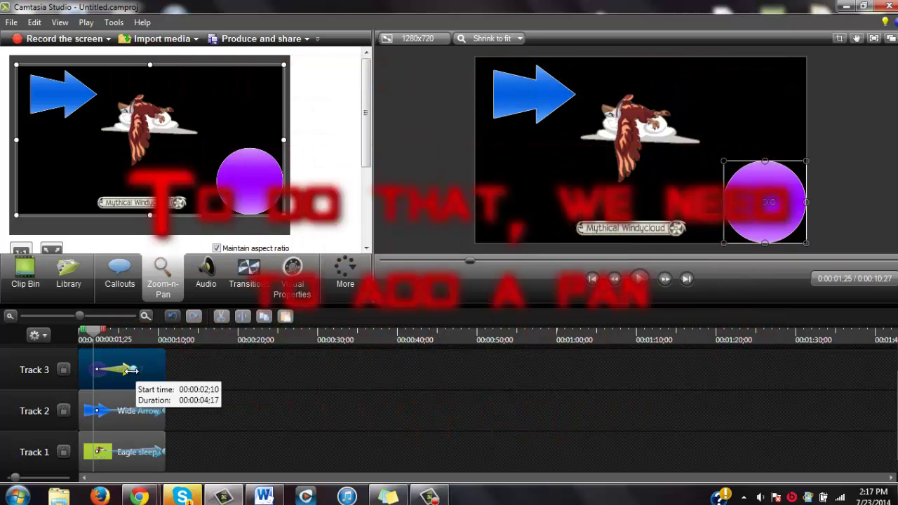
left_click_drag(90, 320, 247, 365)
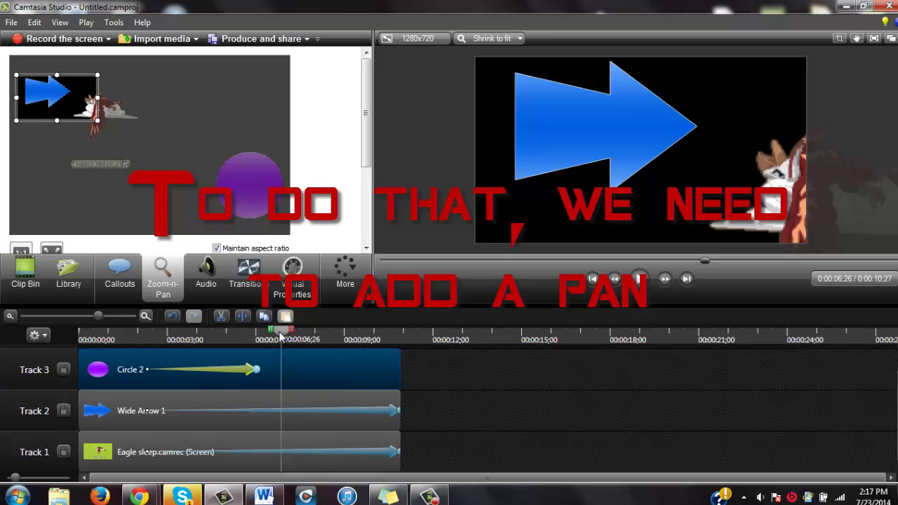
left_click_drag(280, 337, 258, 340)
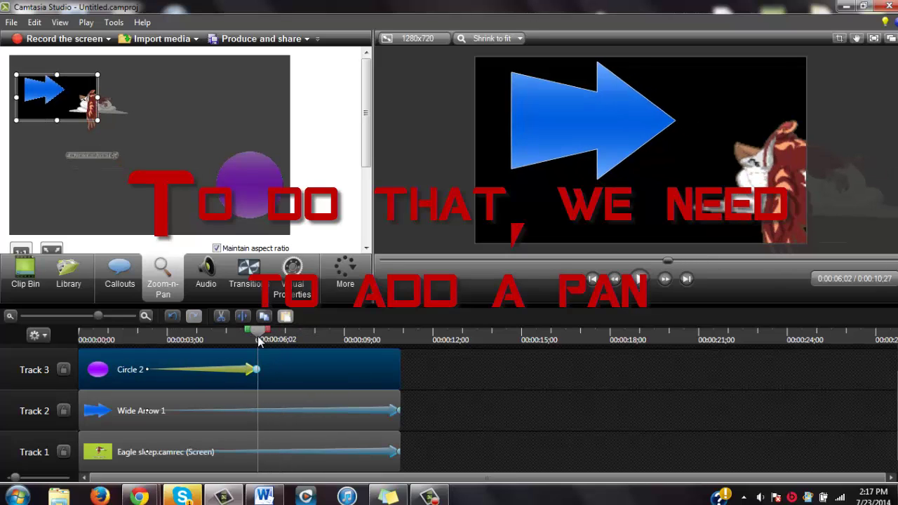
left_click_drag(383, 415, 255, 410)
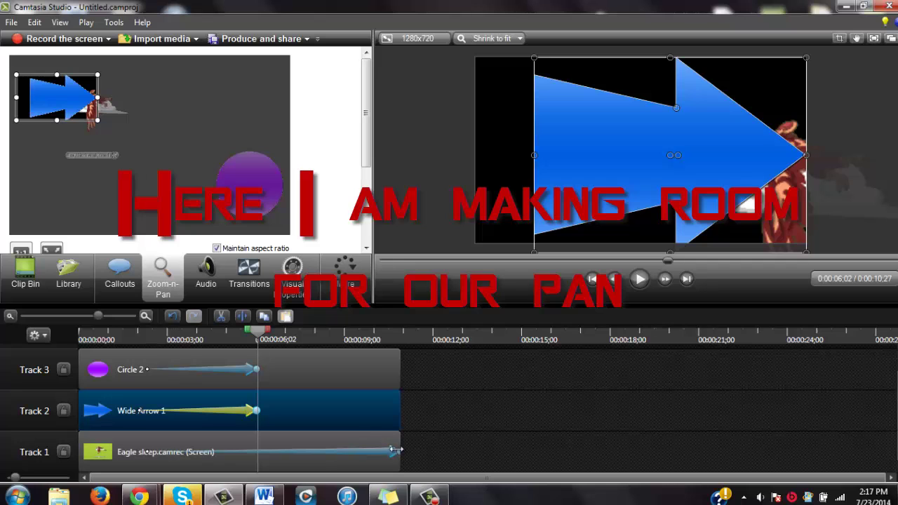
left_click_drag(395, 448, 255, 453)
left_click(477, 428)
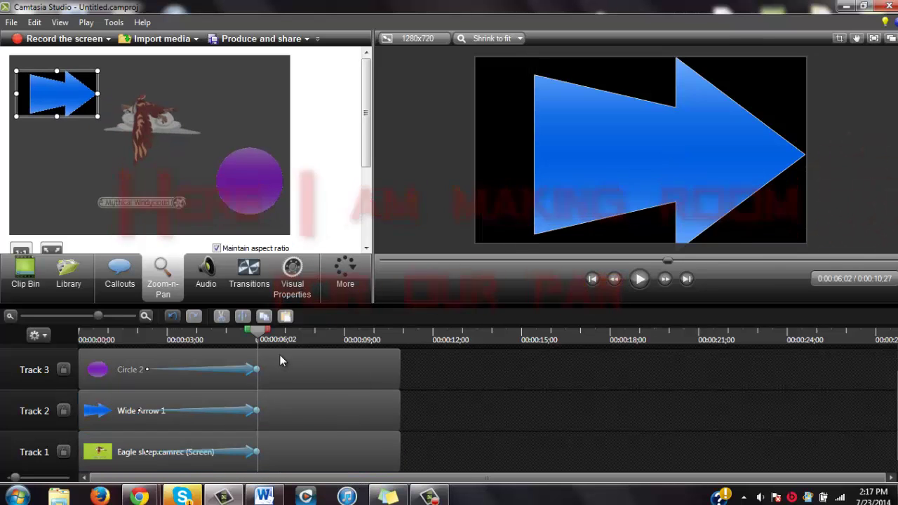
Add a pan at 0:00:08;26 from the blue arrow to the eagle, and stretch its animation arrows on all three tracks back to the zoom's end.
left_click_drag(280, 360, 344, 377)
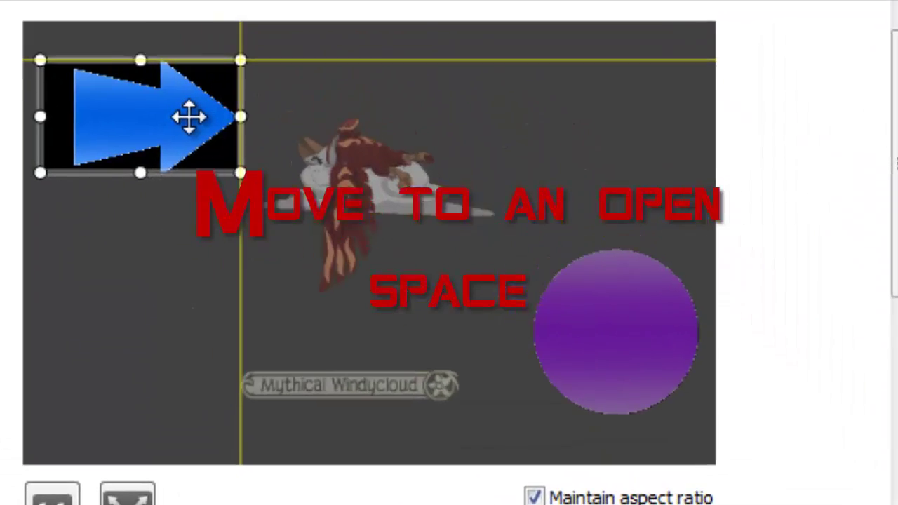
left_click_drag(188, 117, 407, 186)
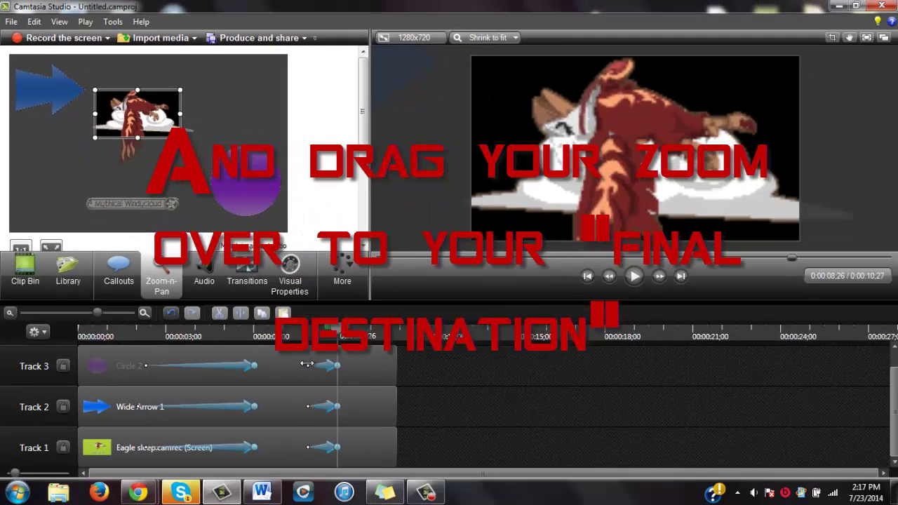
left_click_drag(306, 364, 300, 362)
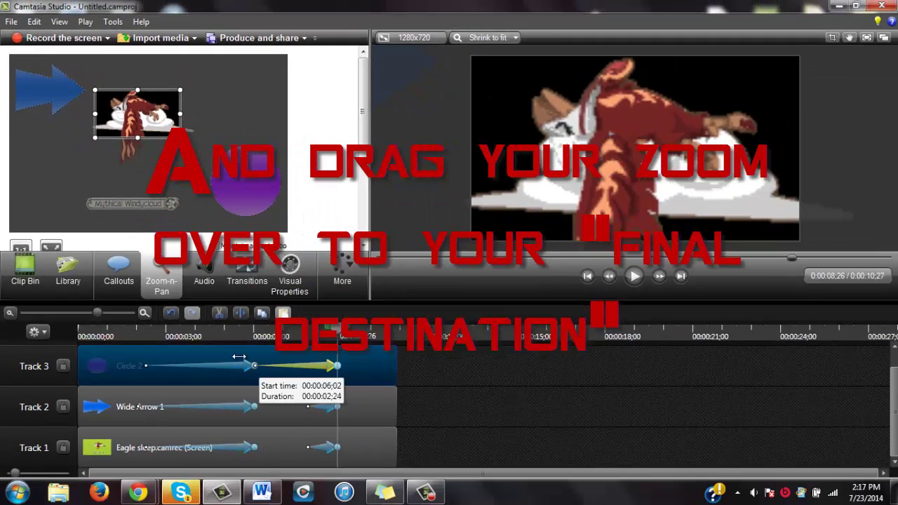
left_click(294, 407)
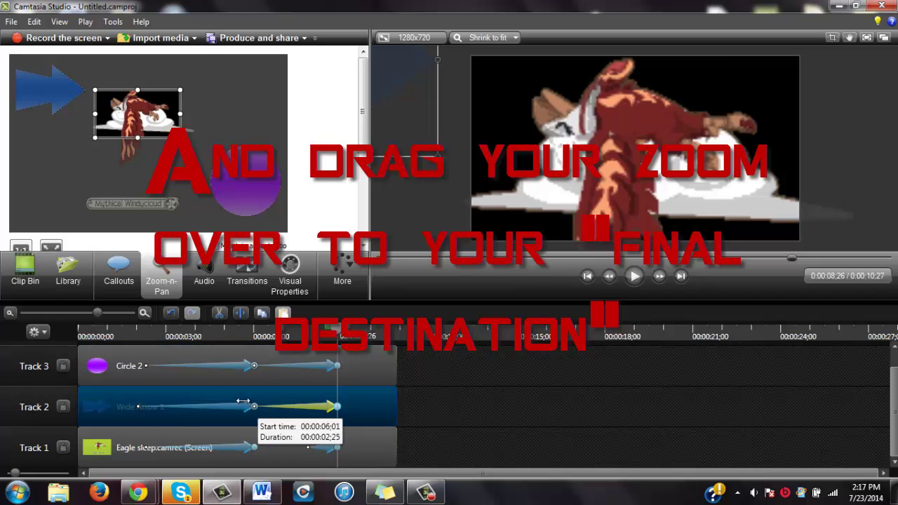
left_click_drag(243, 401, 244, 401)
left_click(306, 447)
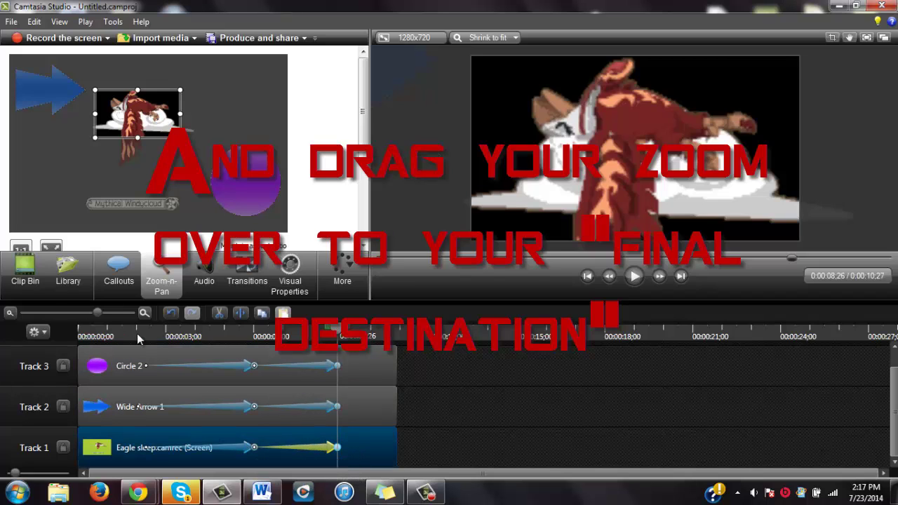
Preview the zoom on the blue arrow and the pan to the eagle from the start of the timeline.
mouse_move(101, 315)
left_mouse_down()
mouse_move(74, 310)
mouse_move(83, 313)
left_mouse_up()
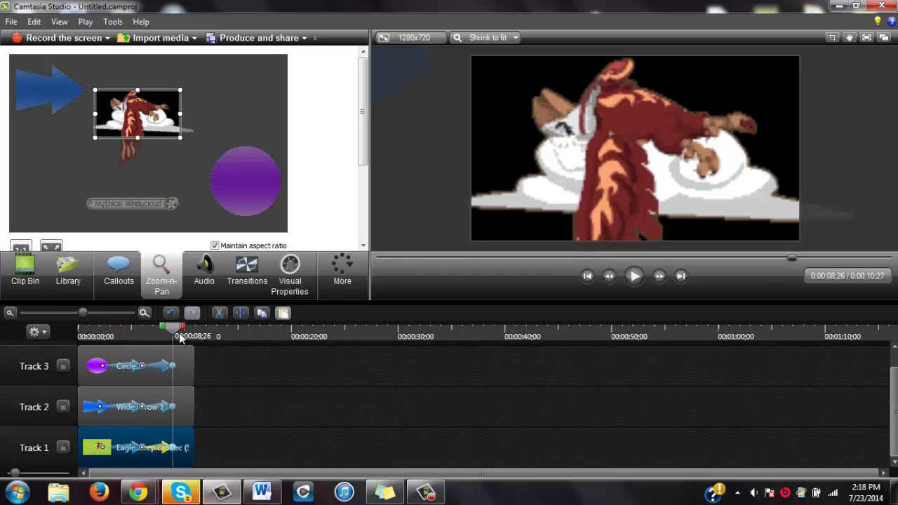
left_click(167, 336)
left_click(79, 337)
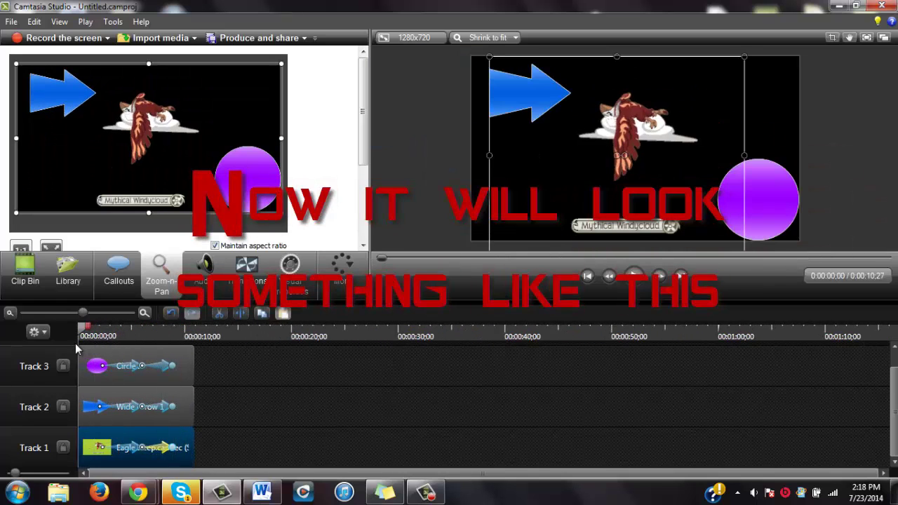
left_click(635, 277)
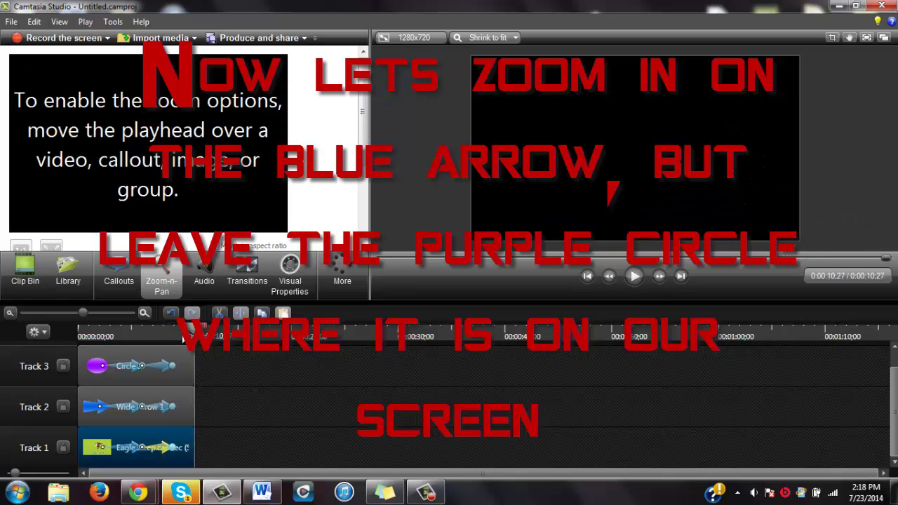
Delete all zoom and pan animations from Circle 2, Wide Arrow 1 and the eagle clip.
left_click_drag(193, 331, 179, 336)
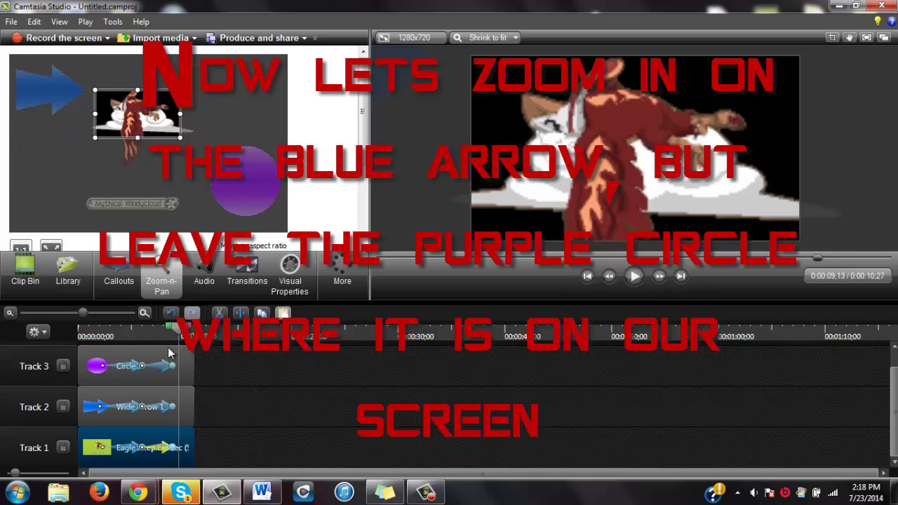
left_click(162, 366)
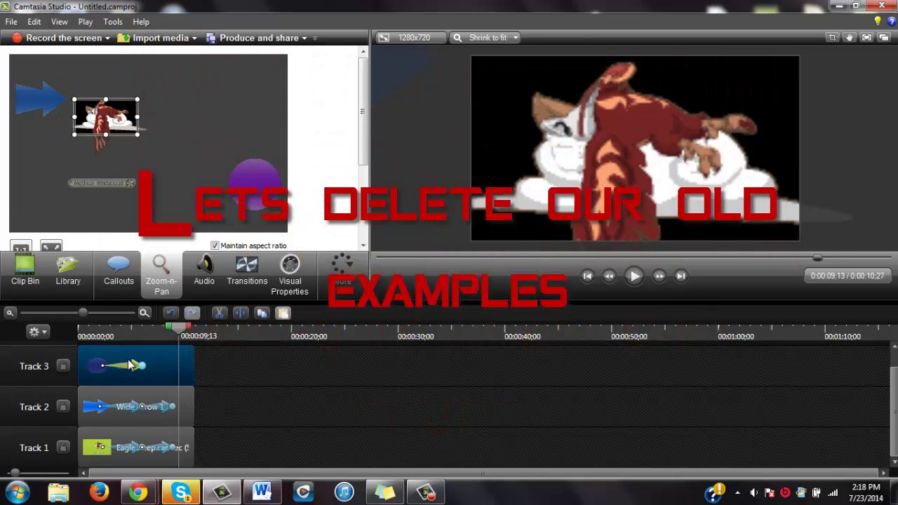
left_click(130, 413)
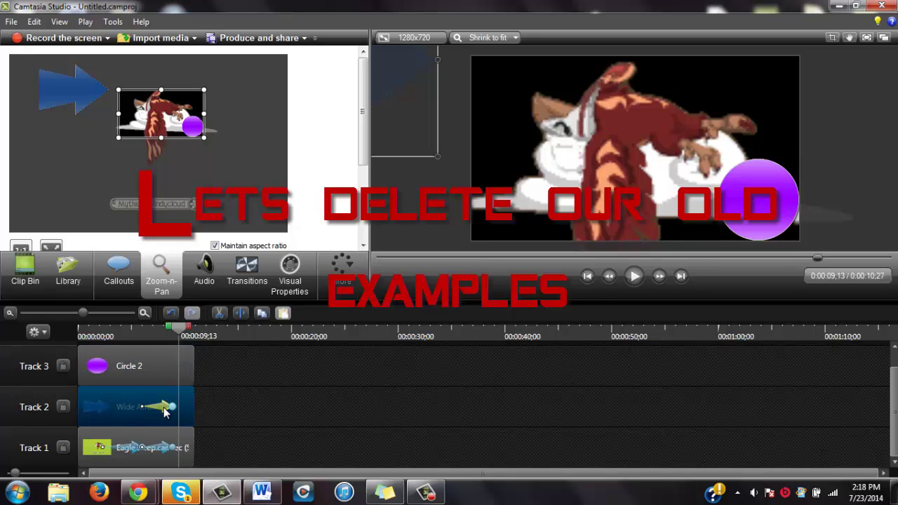
left_click(133, 450)
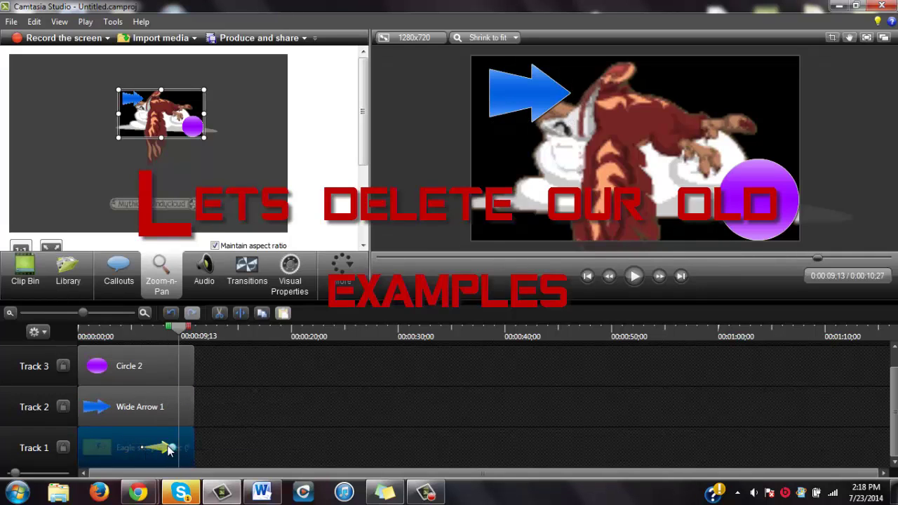
key("Delete")
left_click(254, 407)
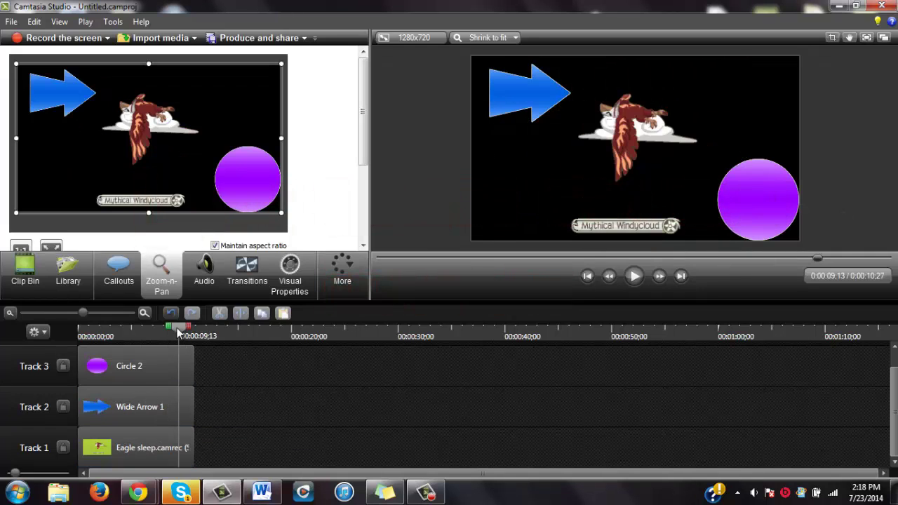
Zoom in on the blue arrow at 0:00:03;12 and stretch the animation arrows on all three tracks to the clips' ends.
left_click_drag(178, 333, 112, 337)
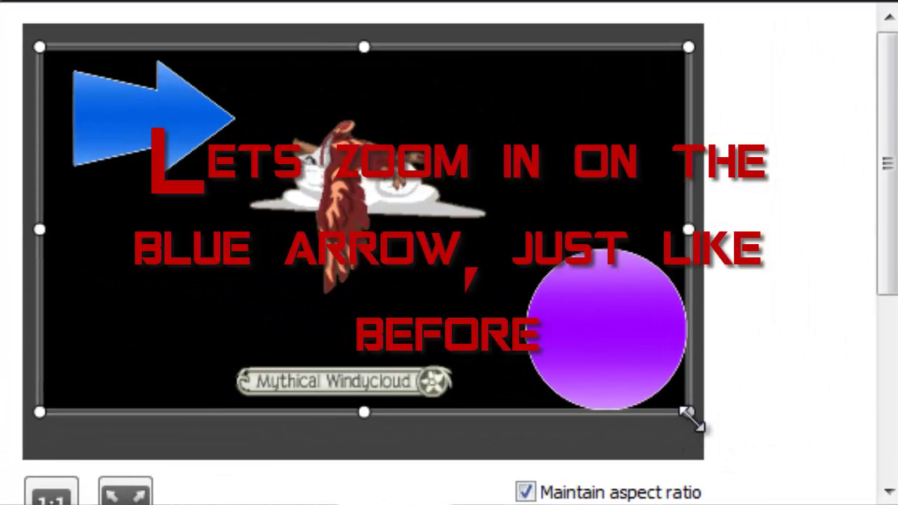
left_click_drag(691, 419, 261, 161)
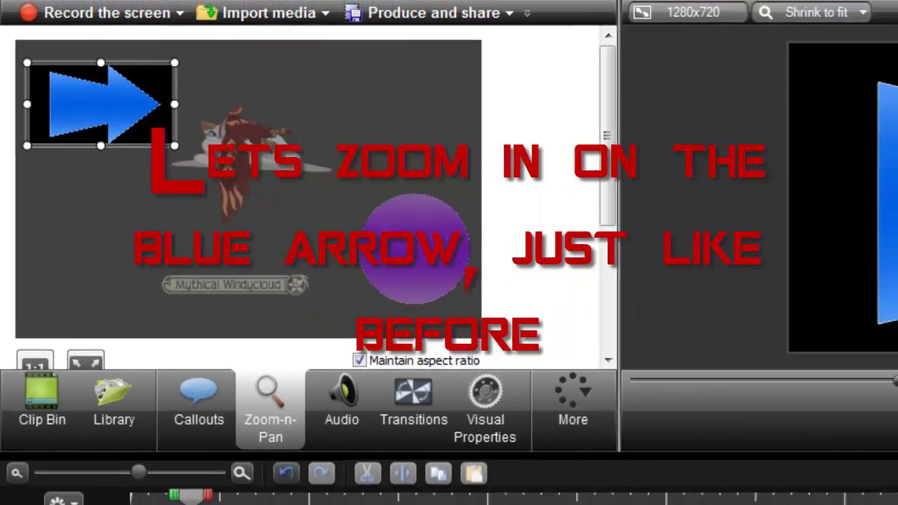
left_click_drag(191, 368, 239, 364)
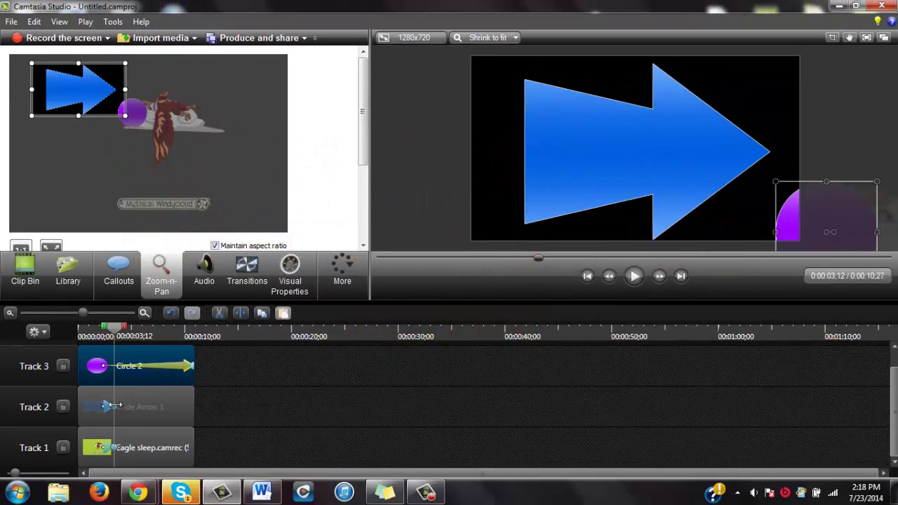
left_click_drag(112, 406, 194, 407)
left_click_drag(115, 447, 243, 451)
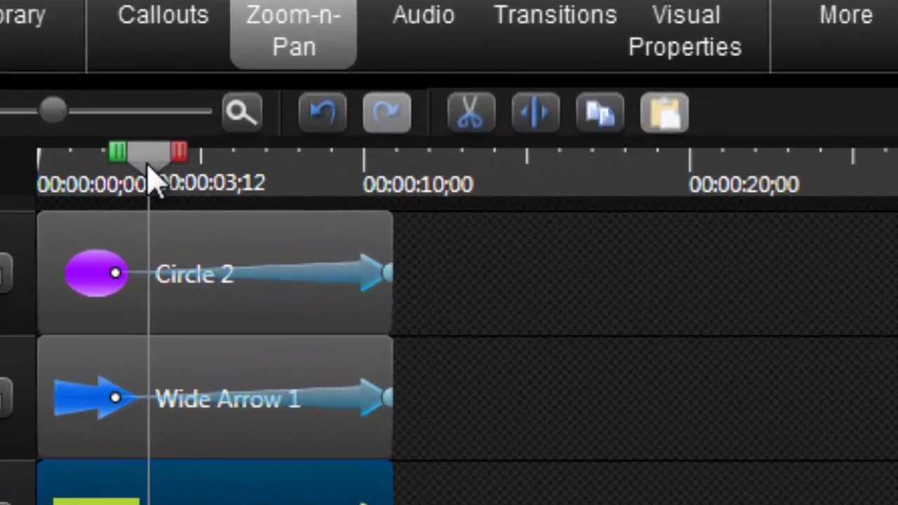
Delete the zoom animation from the purple circle's track only.
left_click_drag(113, 333, 139, 345)
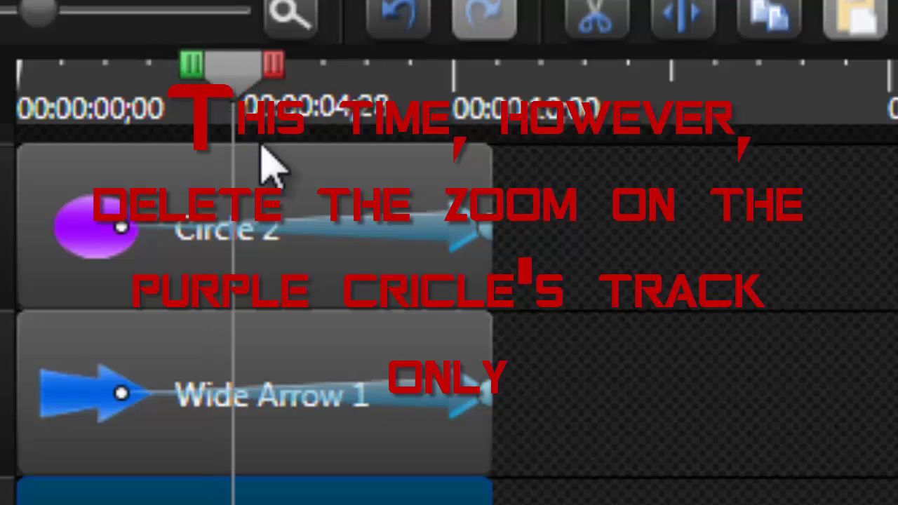
left_click(461, 255)
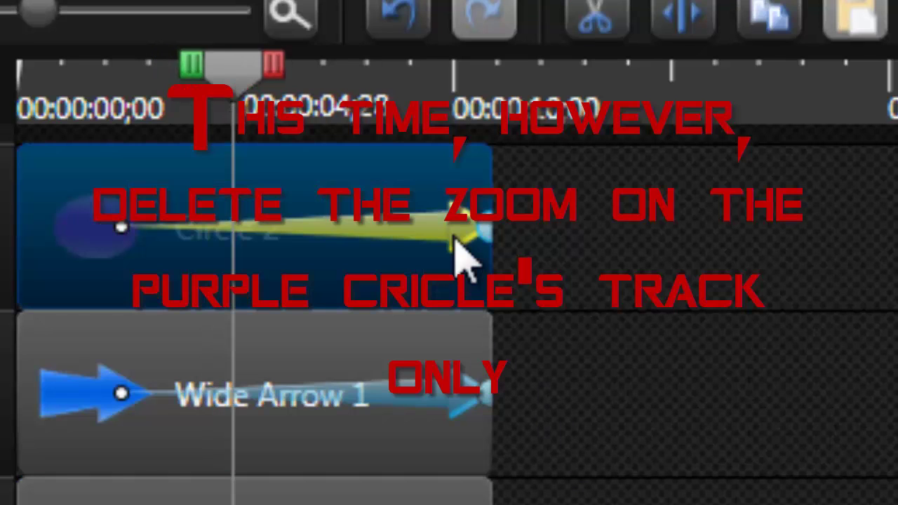
key("Delete")
Preview the zoom from the start of the timeline, and move the playhead back over the clips.
left_click(641, 481)
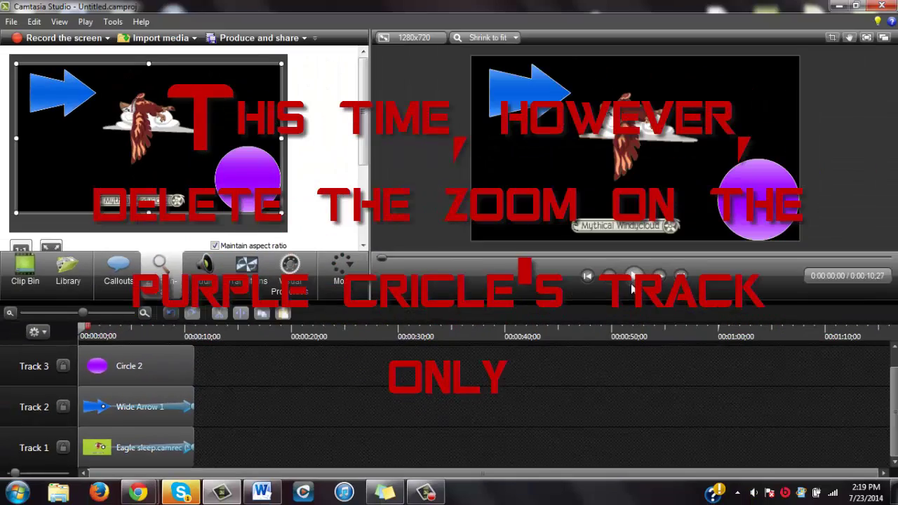
left_click(632, 281)
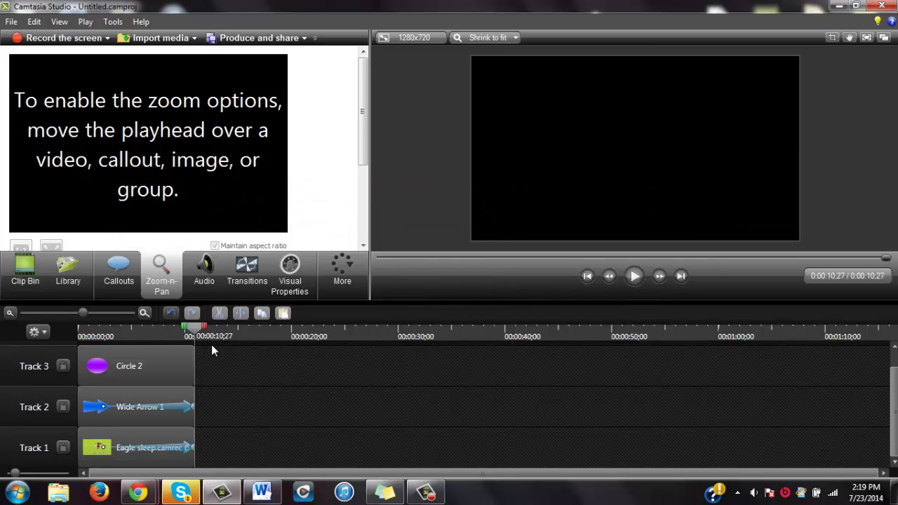
left_click_drag(201, 338, 98, 343)
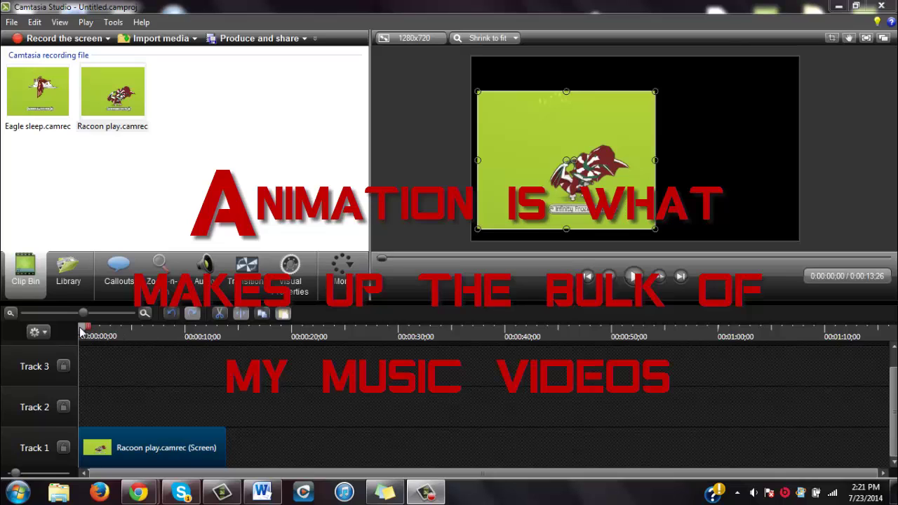
Preview the Racoon play clip from 0:00:05;04 and pause it at 0:00:10;12.
left_click_drag(81, 331, 136, 327)
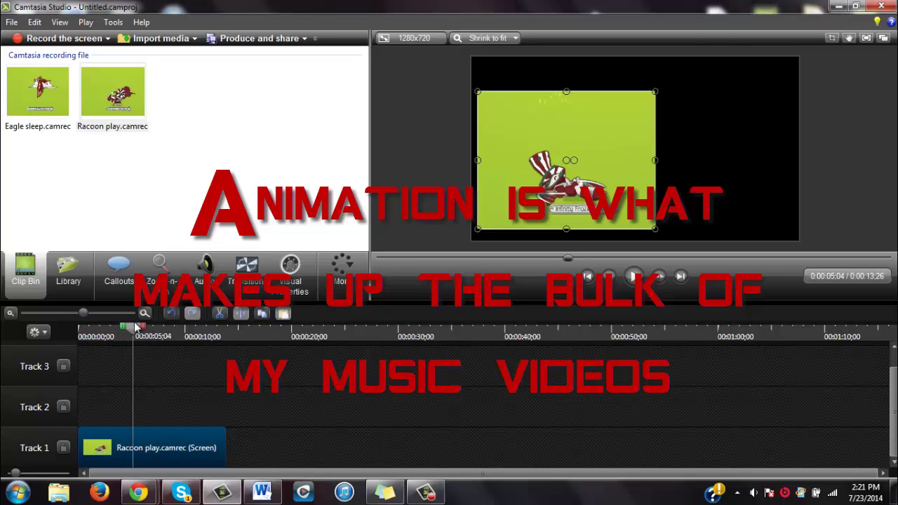
left_click(635, 274)
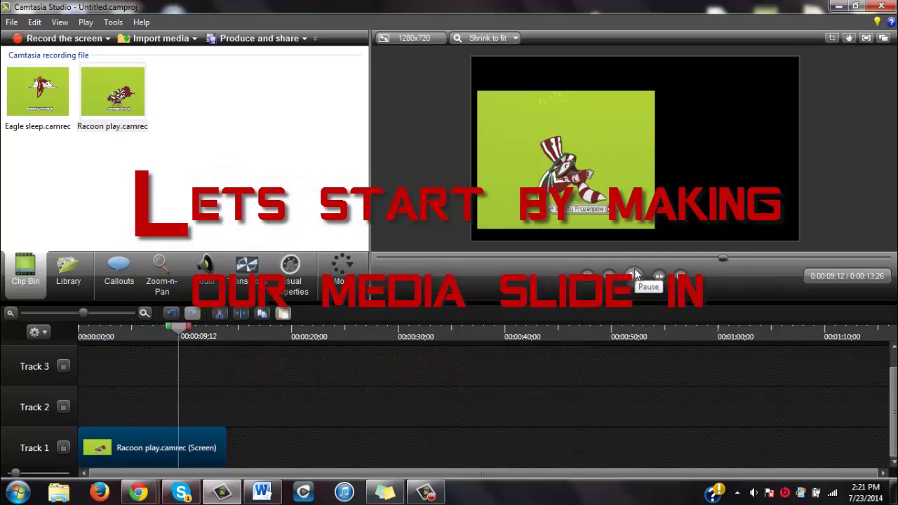
left_click(634, 275)
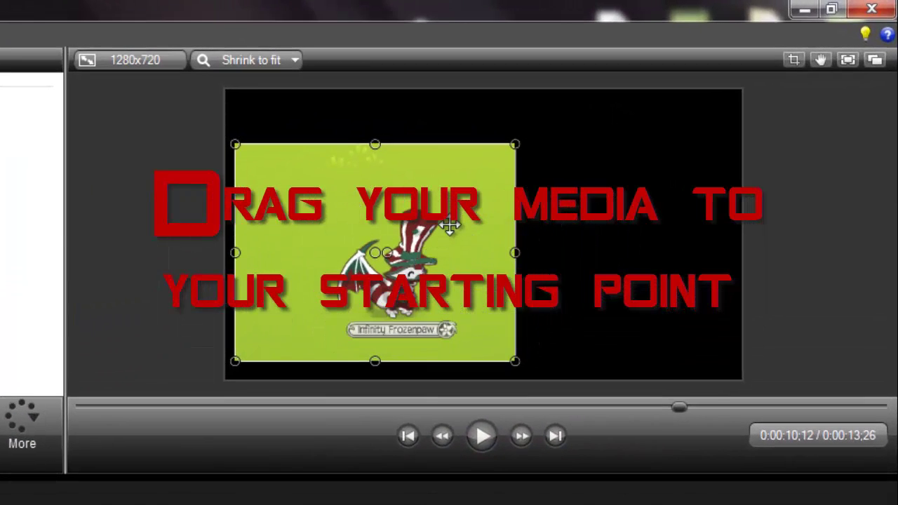
Animate the Racoon play clip sliding in at 0:00:10;12, from off the canvas's lower-left corner (X -988, Y -630) to a final position on the canvas.
left_click_drag(451, 221, 166, 452)
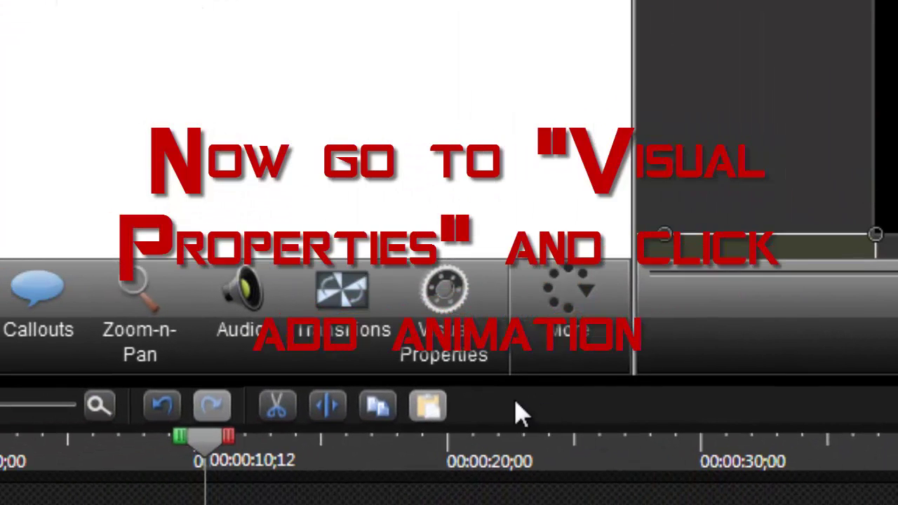
left_click(443, 322)
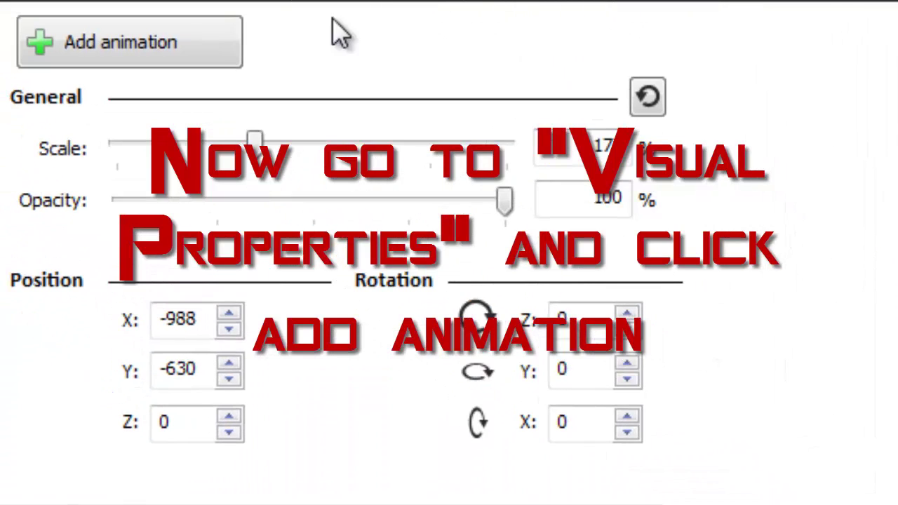
left_click(174, 36)
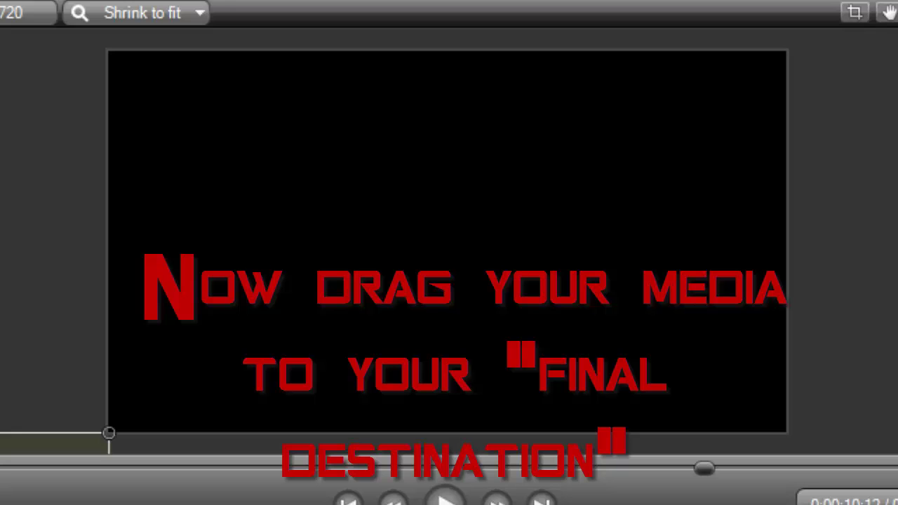
left_click_drag(0, 421, 487, 115)
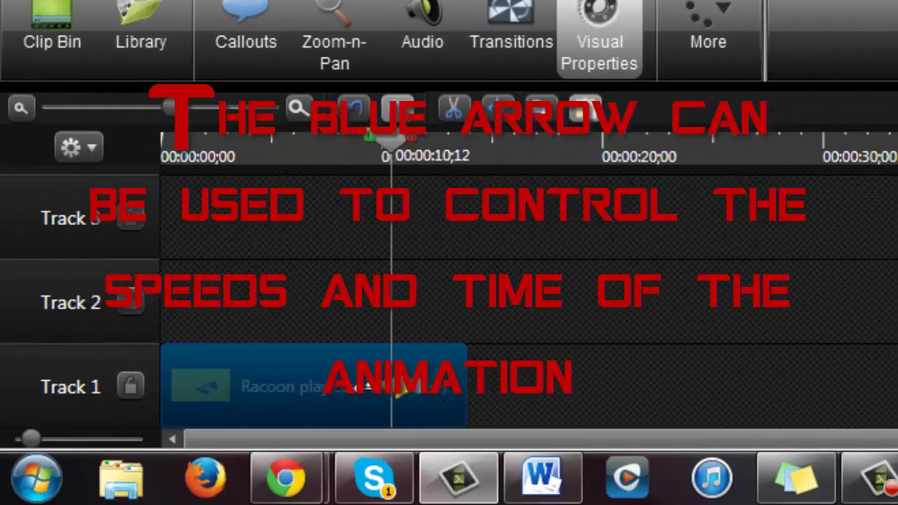
Lengthen the Racoon play clip's slide-in animation by extending its start earlier, and preview it from 0:00:06;04.
left_click_drag(361, 387, 317, 388)
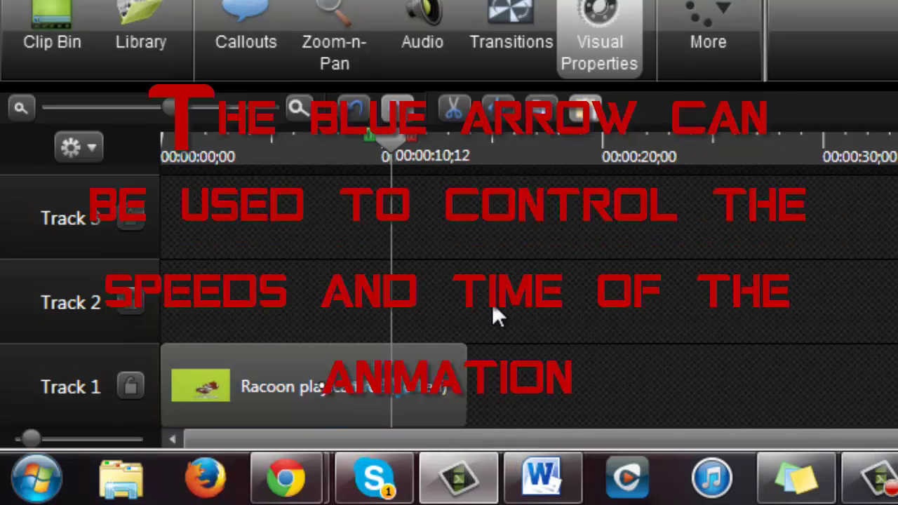
left_click_drag(318, 149, 298, 180)
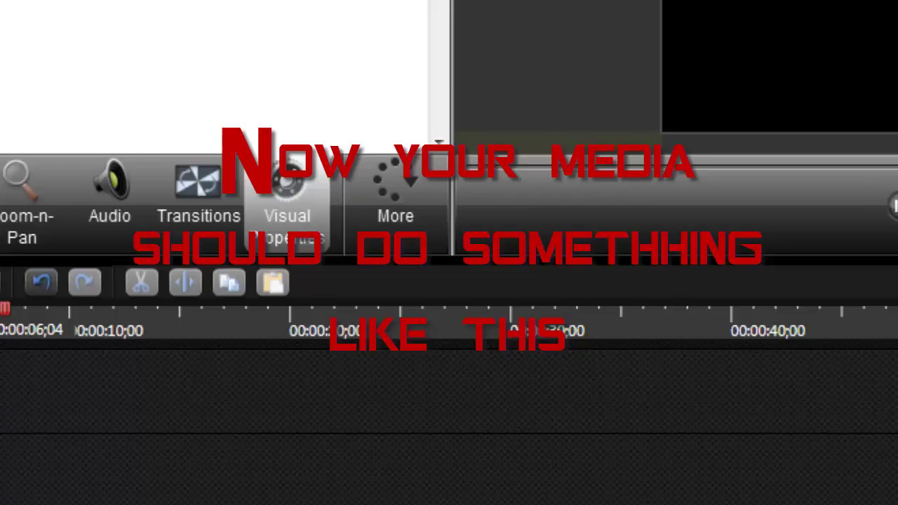
left_click(571, 441)
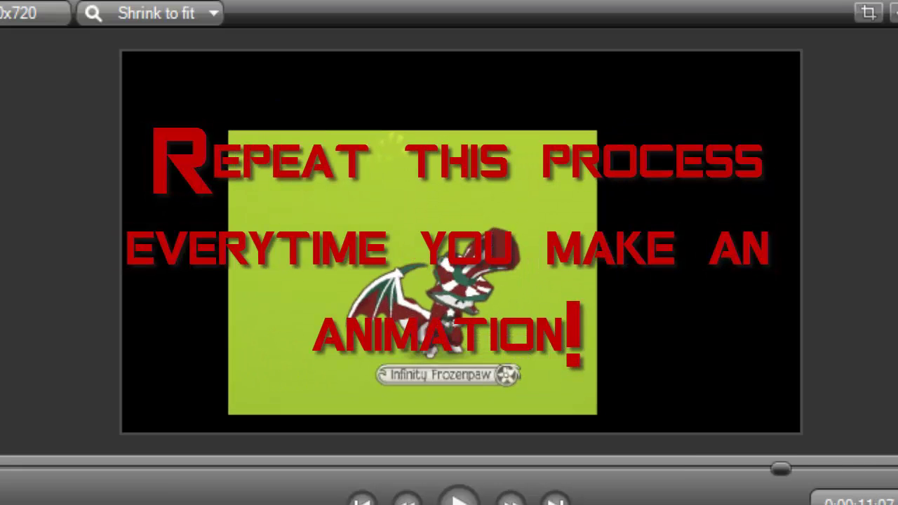
Remove the slide-in animation and move the Racoon play clip back to the canvas centre at X 0, Y 0.
left_click(412, 210)
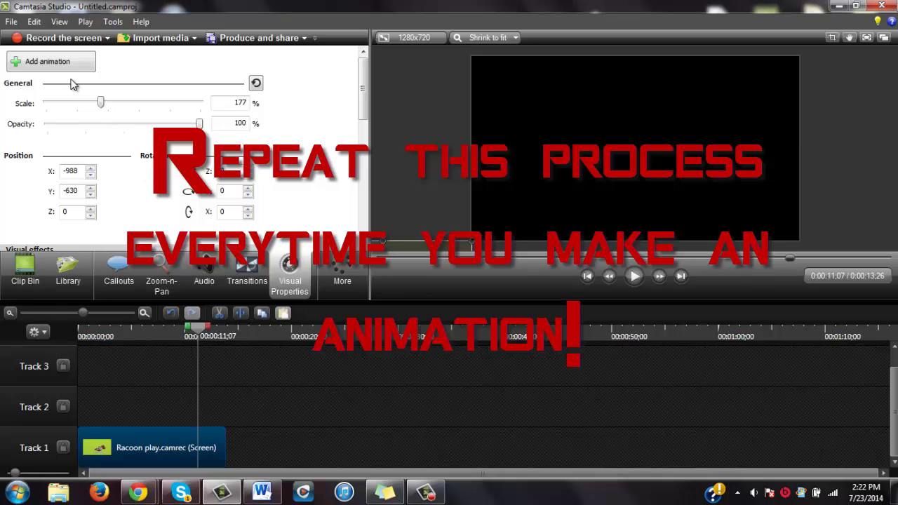
left_click_drag(421, 244, 675, 82)
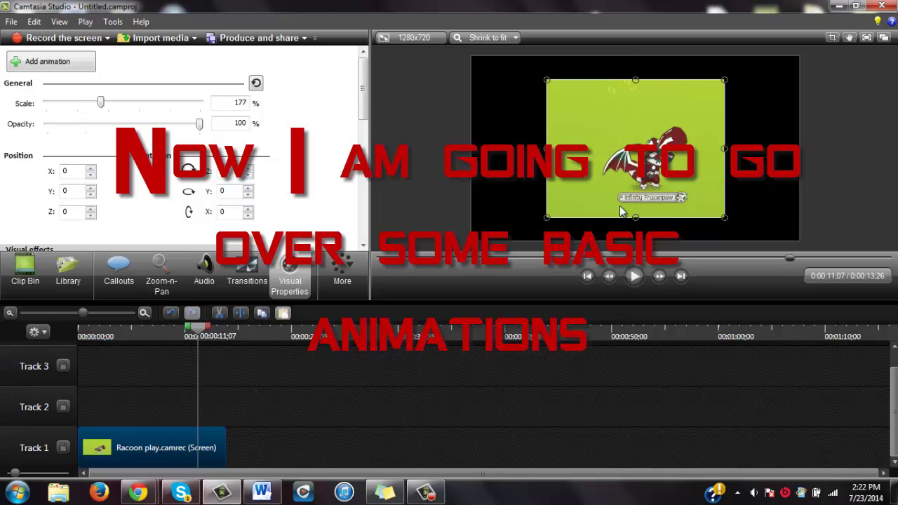
left_click(338, 435)
Animate the Racoon play clip at 0:00:11;07 to grow to 500% scale at X -126, Y 116, and lengthen the animation.
left_click(209, 439)
left_click(68, 68)
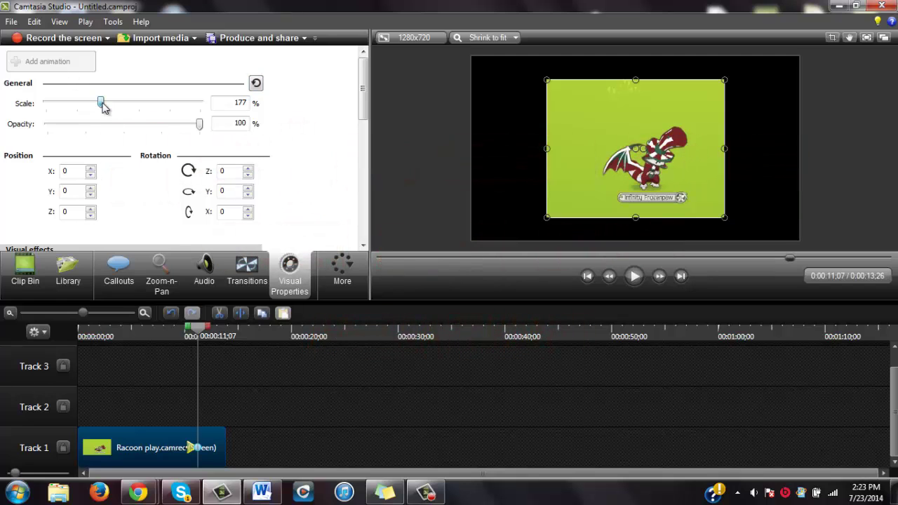
left_click_drag(102, 106, 215, 120)
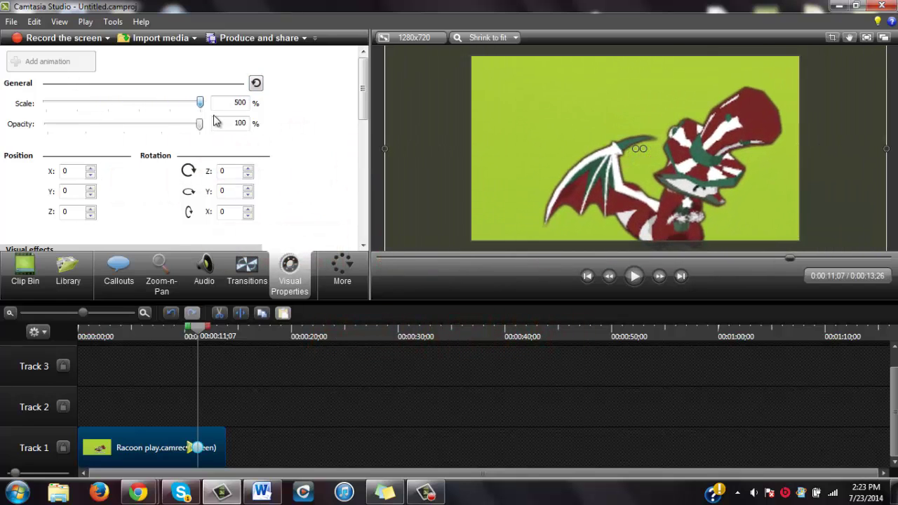
left_click_drag(689, 197, 656, 166)
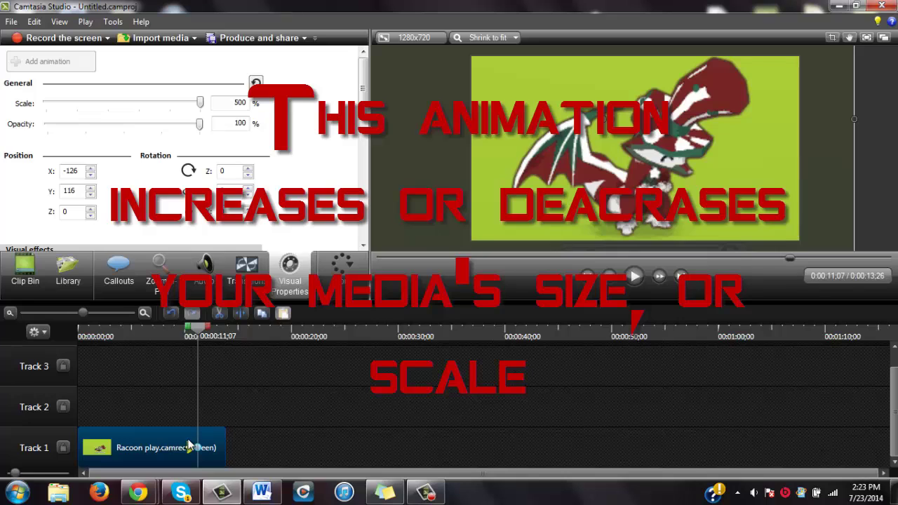
left_click_drag(188, 446, 160, 448)
Preview the scale animation from 0:00:06;18.
left_click(201, 363)
left_click_drag(199, 336, 145, 337)
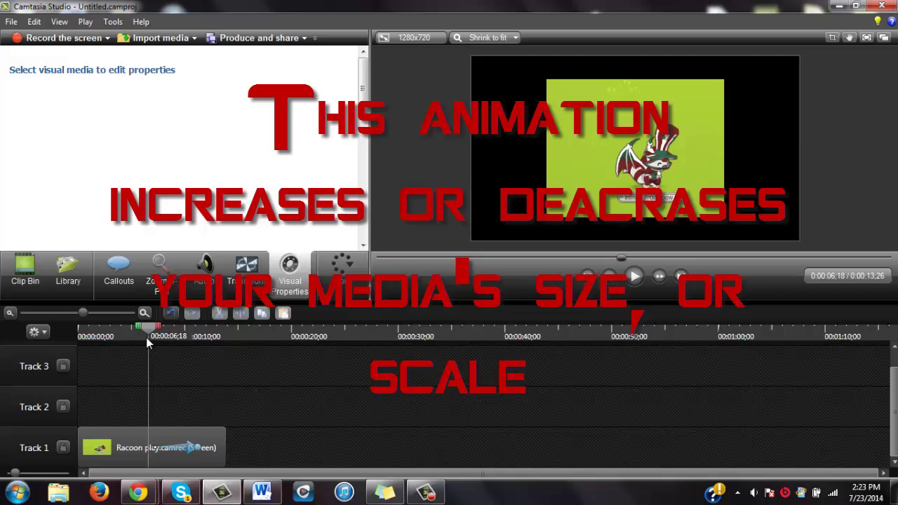
left_click(634, 276)
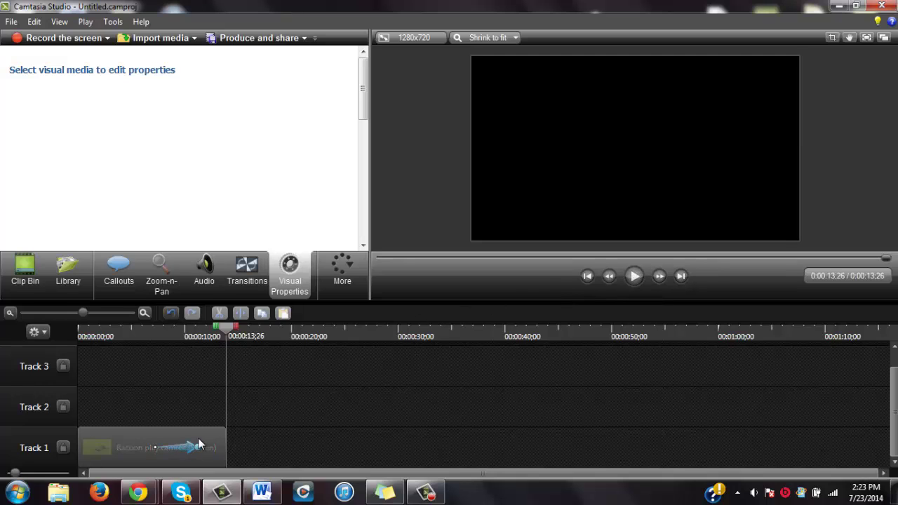
Replace the scale animation with one at 0:00:10;14 that fades the Racoon play clip to 0% opacity, and lengthen it.
left_click_drag(212, 333, 191, 341)
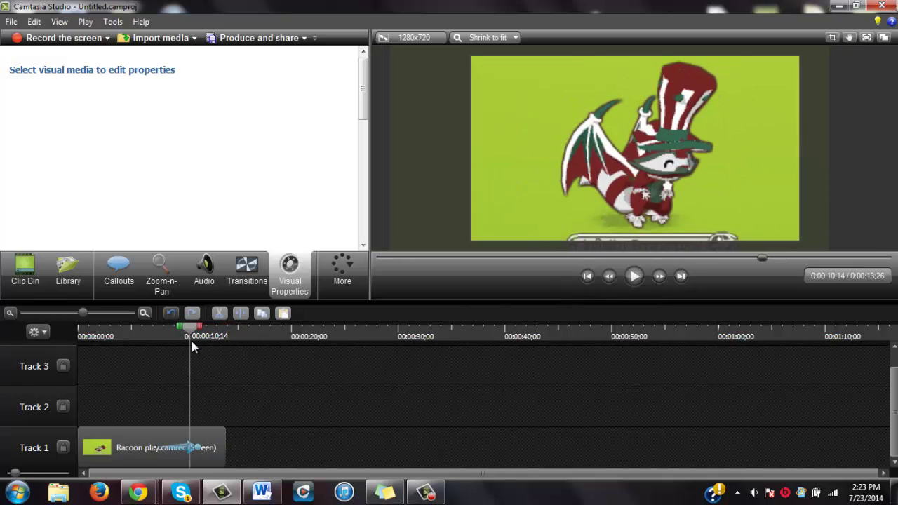
left_click(195, 455)
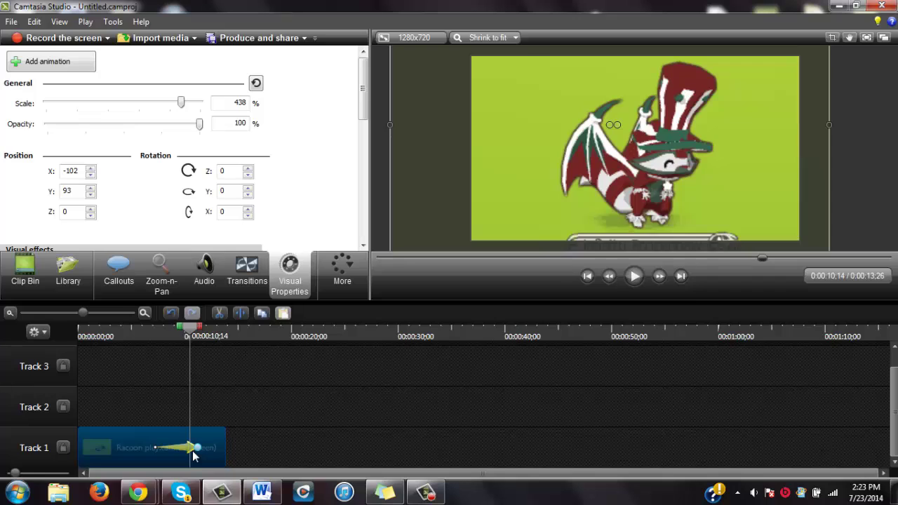
left_click(68, 63)
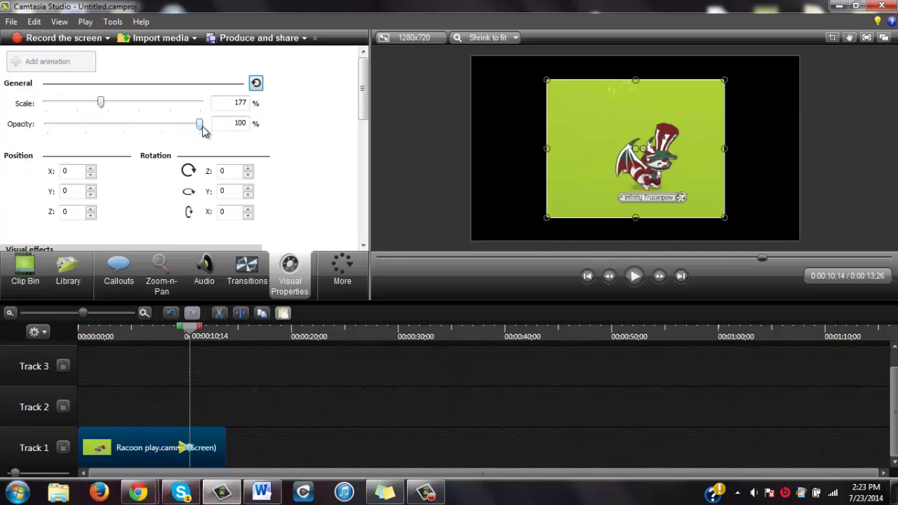
left_click_drag(199, 126, 38, 178)
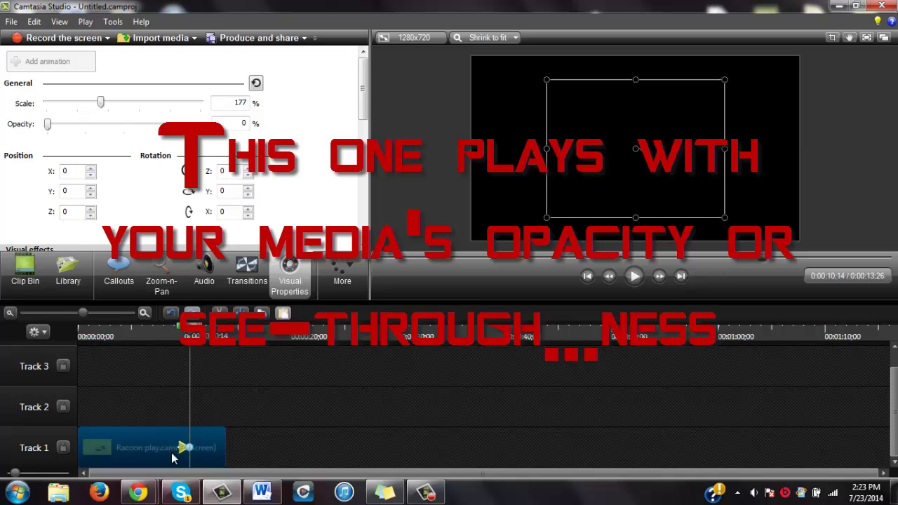
left_click(174, 457)
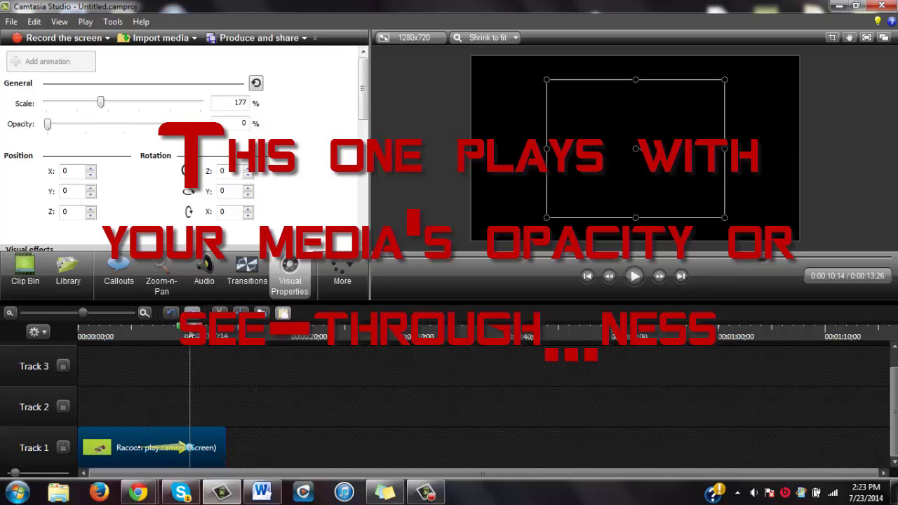
Preview the fade-out from 0:00:05;20 and pause it at 0:00:11;26.
left_click(139, 330)
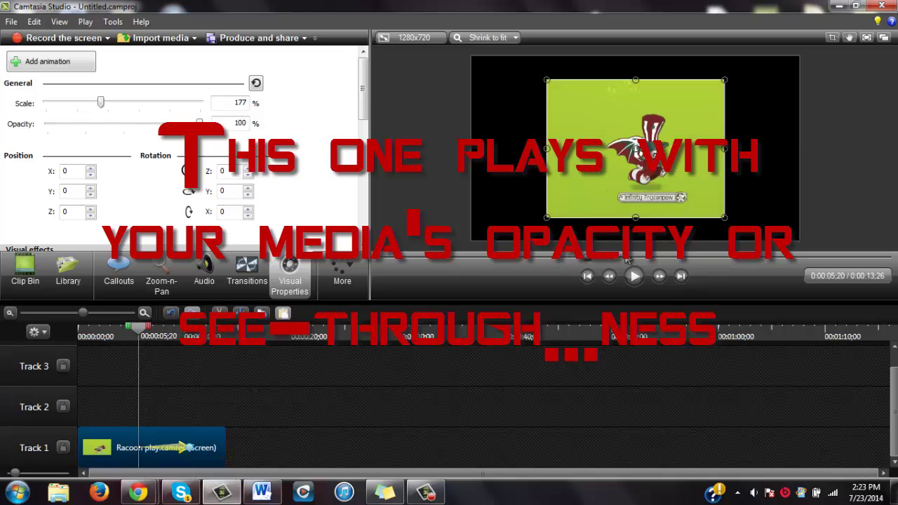
left_click(634, 277)
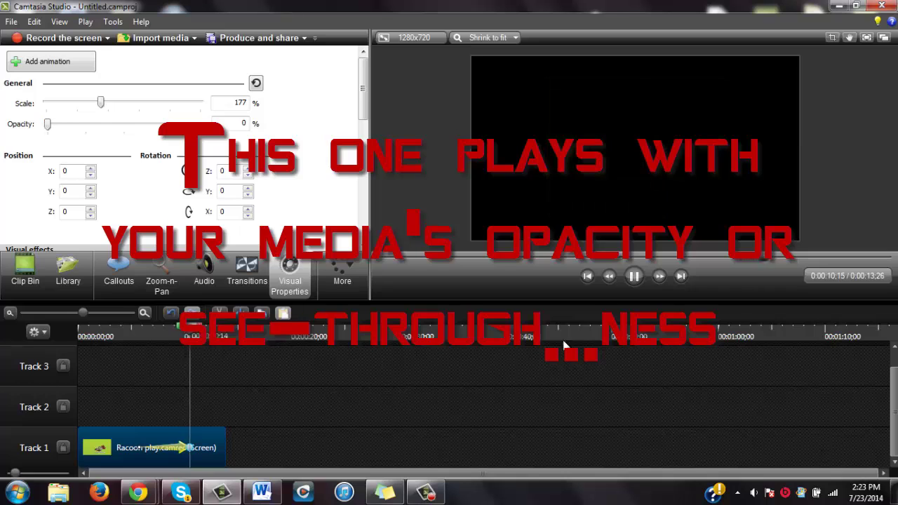
left_click(635, 277)
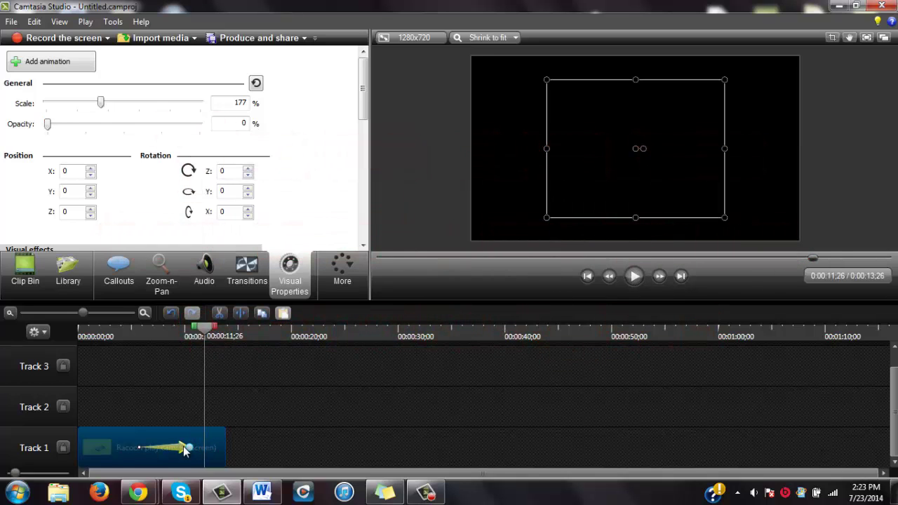
Add a second animation at 0:00:11;26 that brings the clip back to 100% opacity, and preview both fades from 0:00:05;19.
left_click(47, 64)
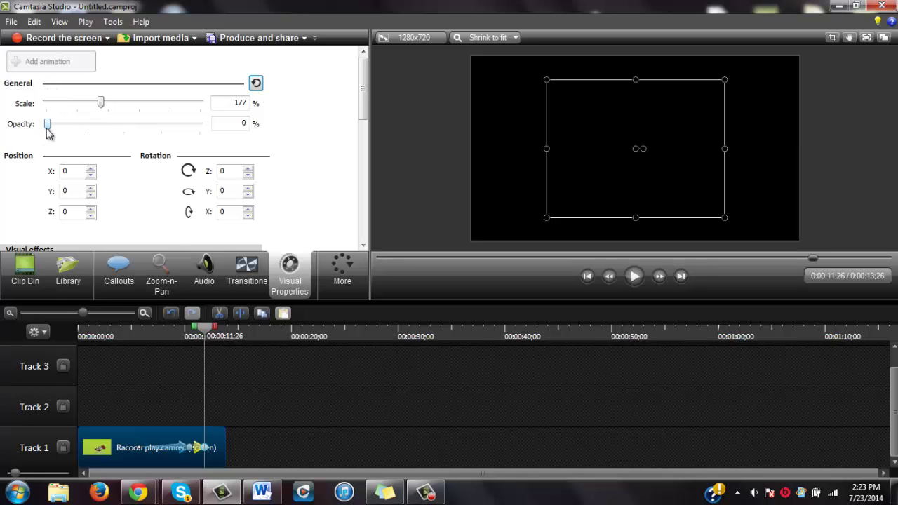
left_click_drag(47, 130, 222, 126)
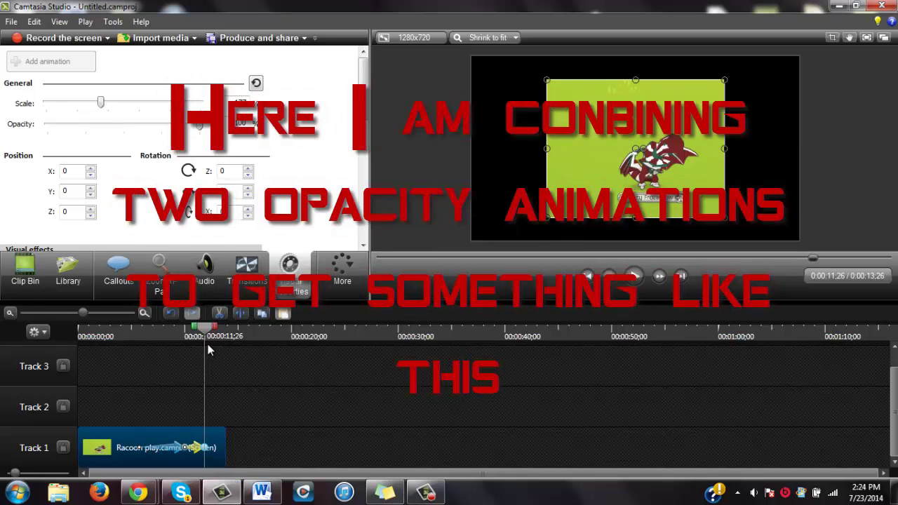
left_click_drag(206, 332, 136, 369)
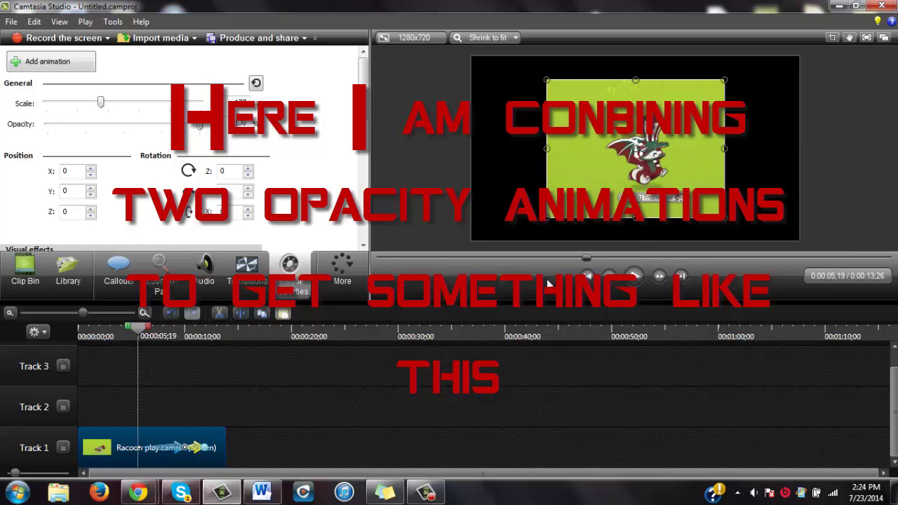
left_click(629, 278)
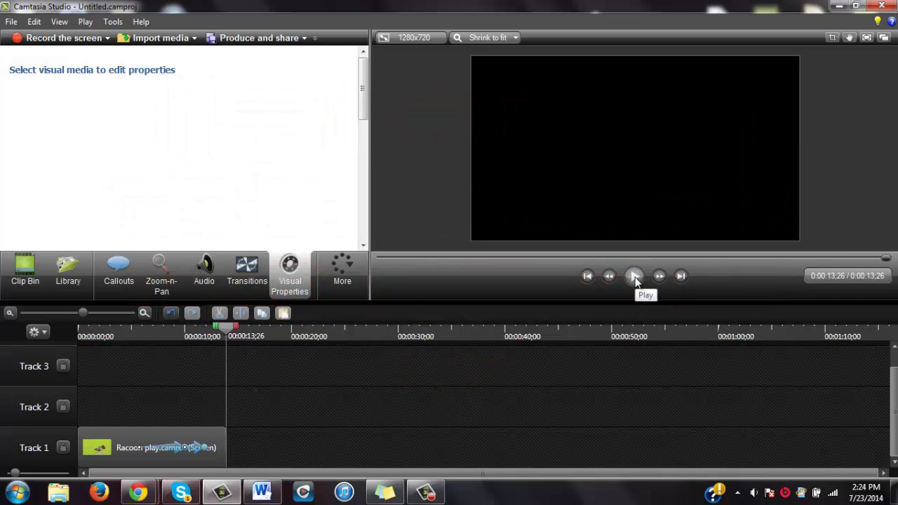
Replace the opacity animations on the Racoon play clip with one at 0:00:10;16 that rotates it to Z -375.
left_click(199, 449)
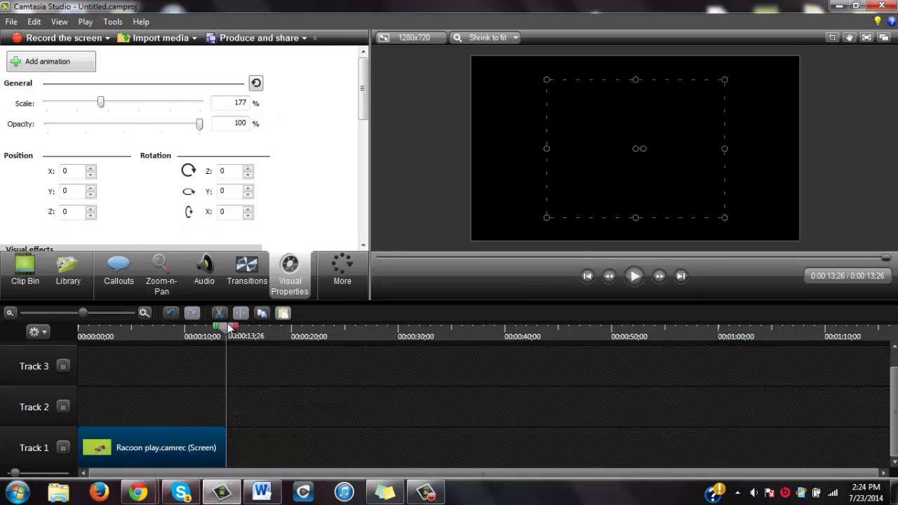
left_click_drag(227, 328, 192, 336)
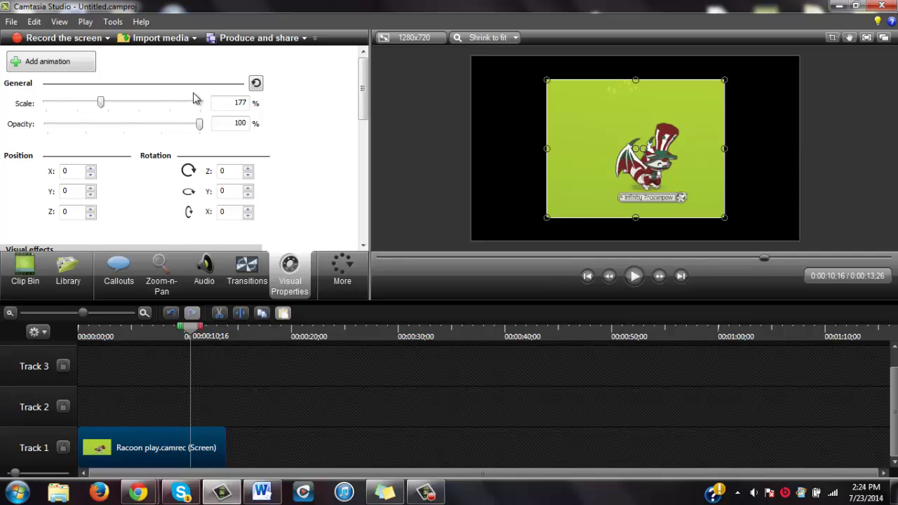
left_click(83, 64)
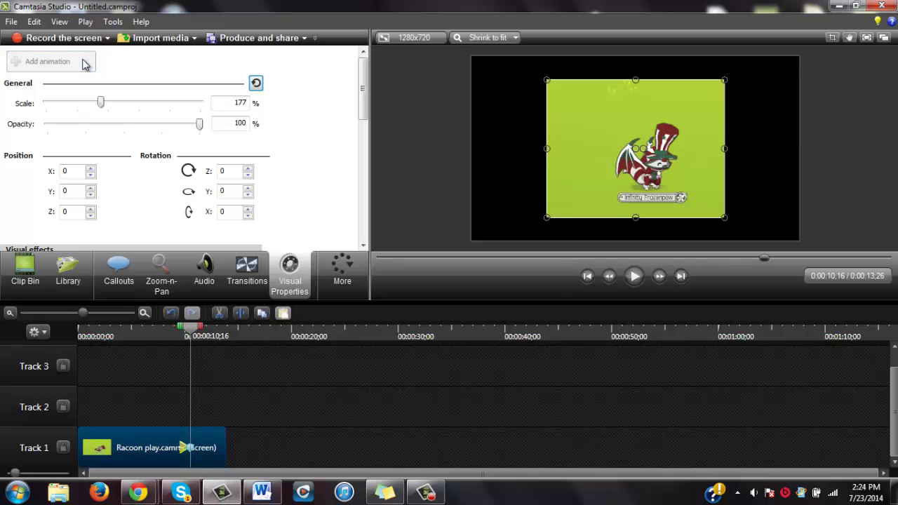
left_click(247, 176)
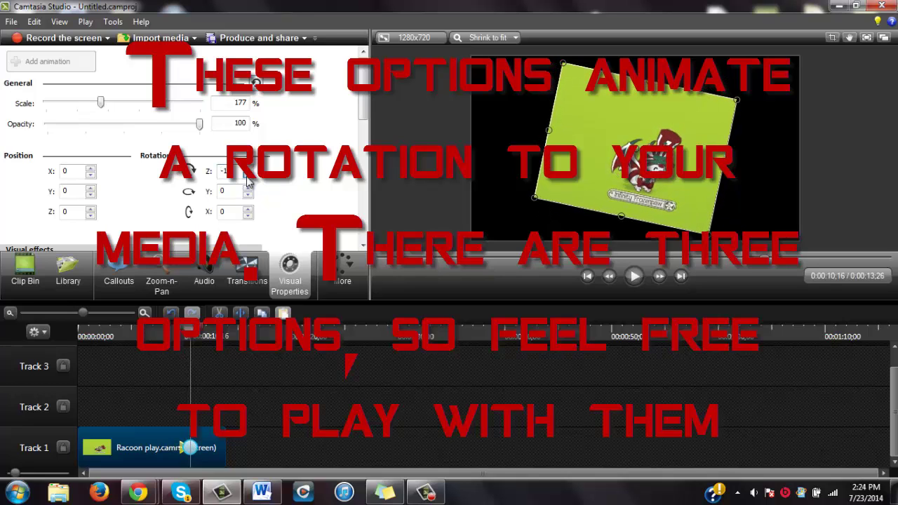
left_click_drag(247, 178, 247, 179)
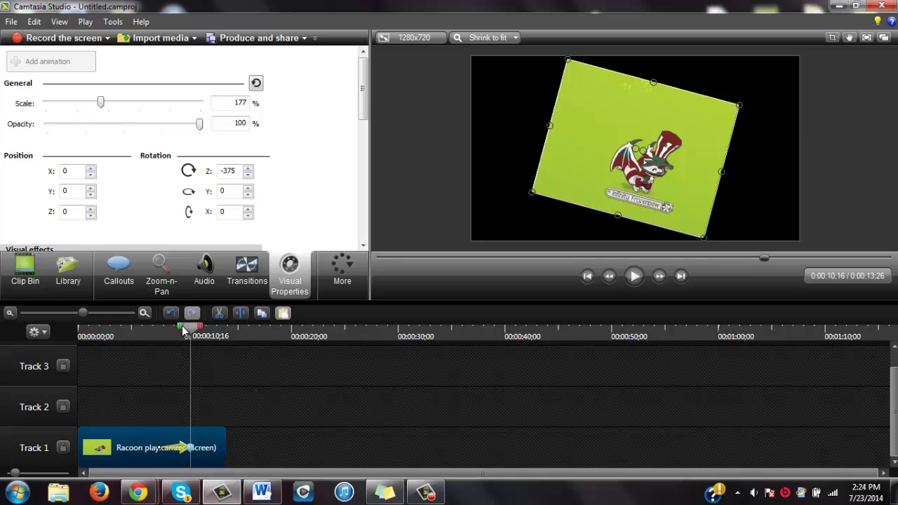
Preview the Z rotation from 0:00:06;25 and pause it at 0:00:12;01.
left_click_drag(190, 334, 152, 329)
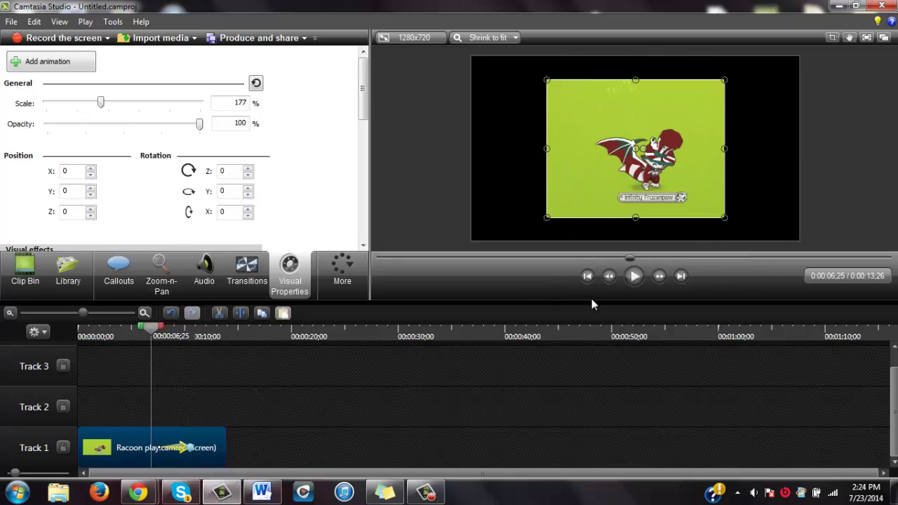
left_click(626, 281)
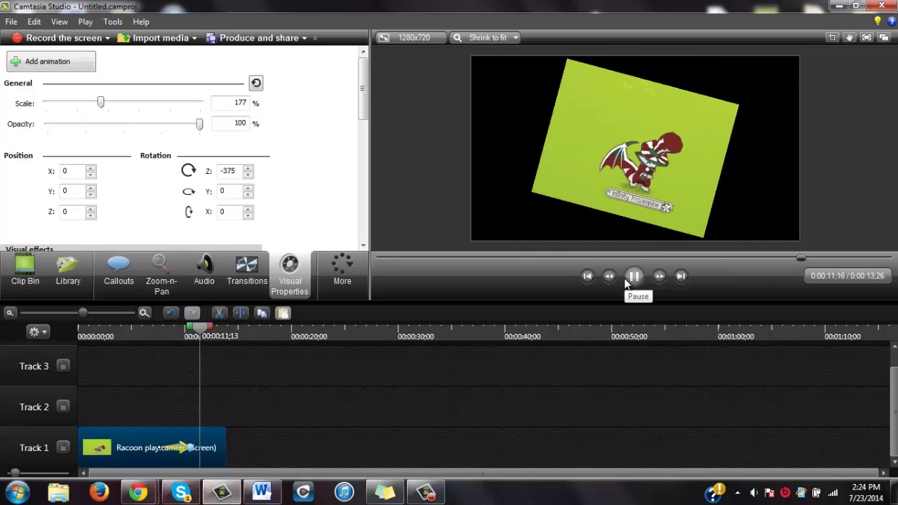
left_click(627, 281)
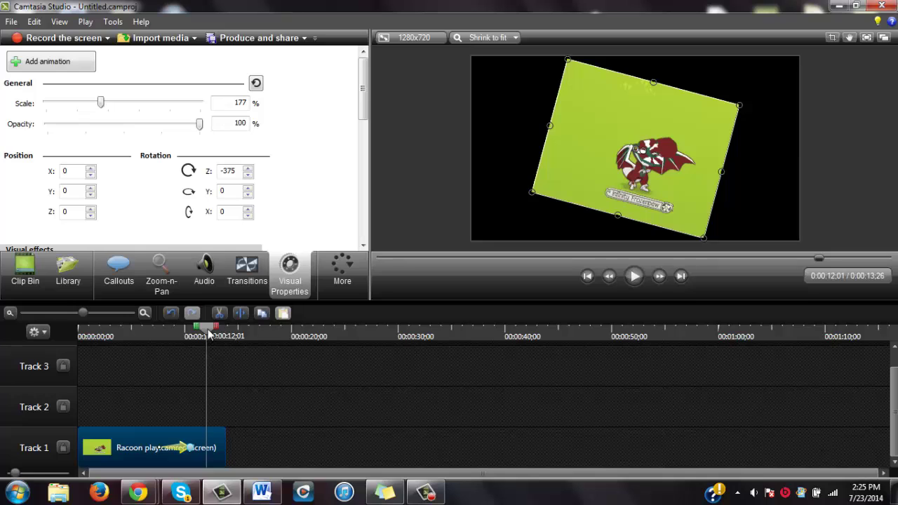
Replace the Z rotation animation with one at 0:00:11;18 that rotates the Racoon play clip to Y -705.
left_click_drag(209, 336, 204, 335)
left_click_drag(182, 450, 184, 449)
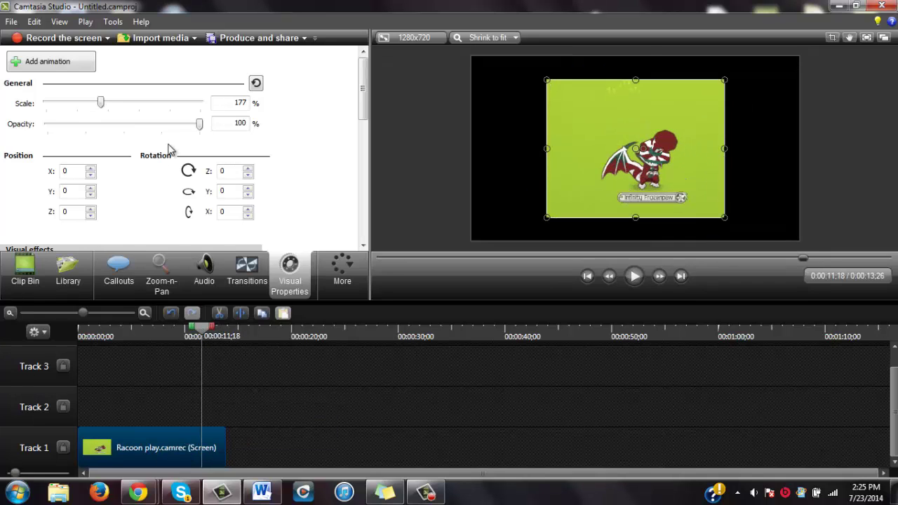
left_click(69, 60)
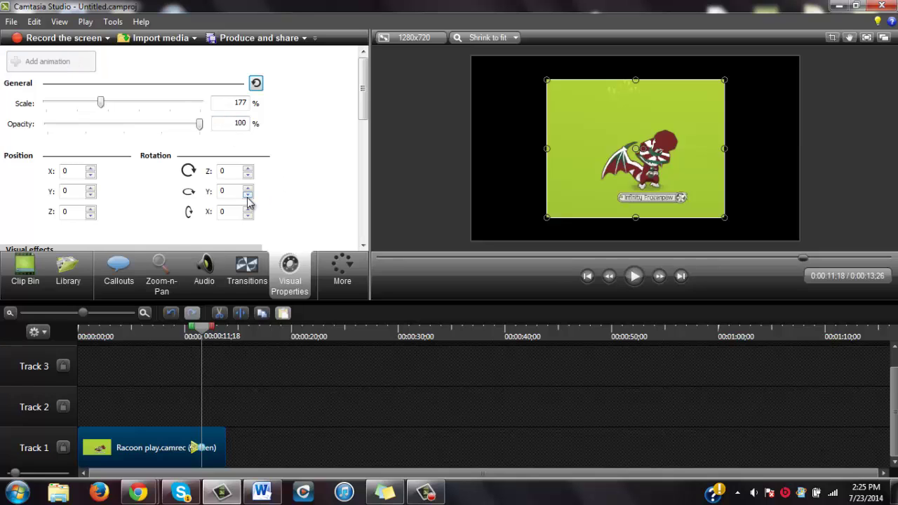
left_click_drag(246, 197, 247, 197)
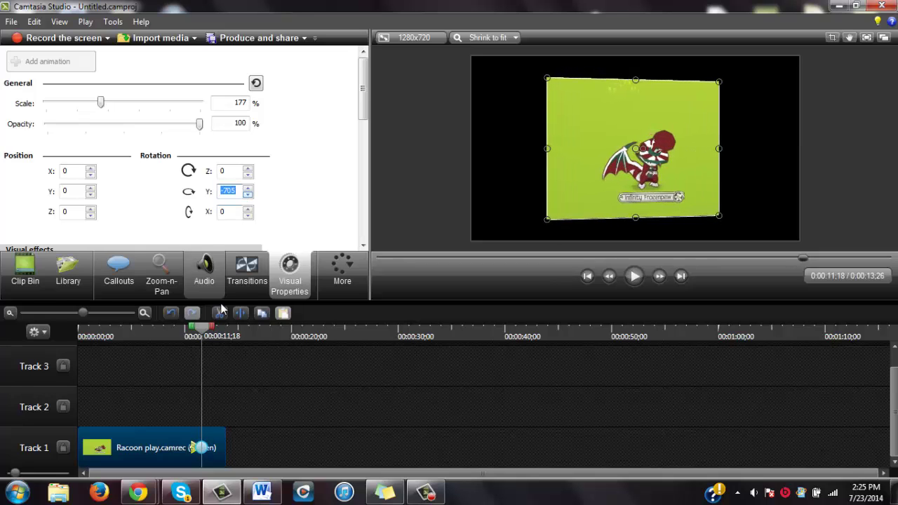
Lengthen the Y rotation animation by extending its start earlier, and move the playhead back to 0:00:06;07.
left_click(194, 448)
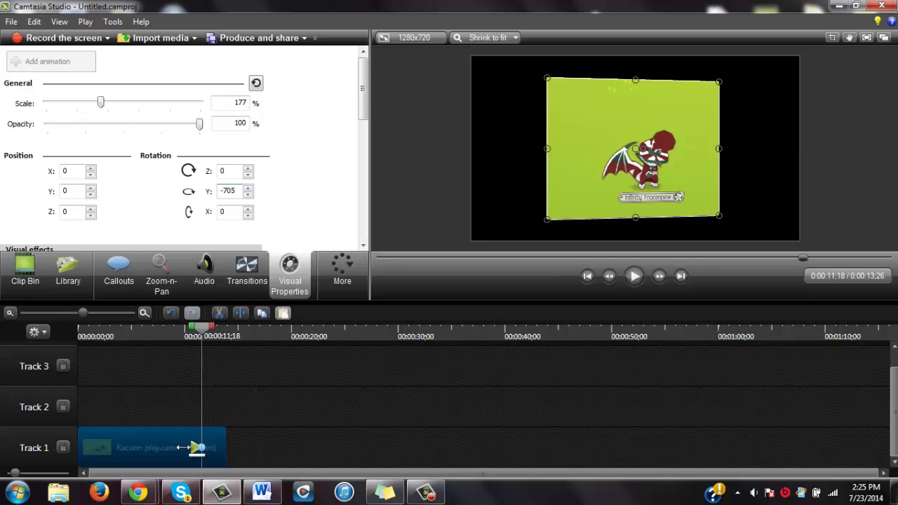
left_click_drag(204, 330, 145, 343)
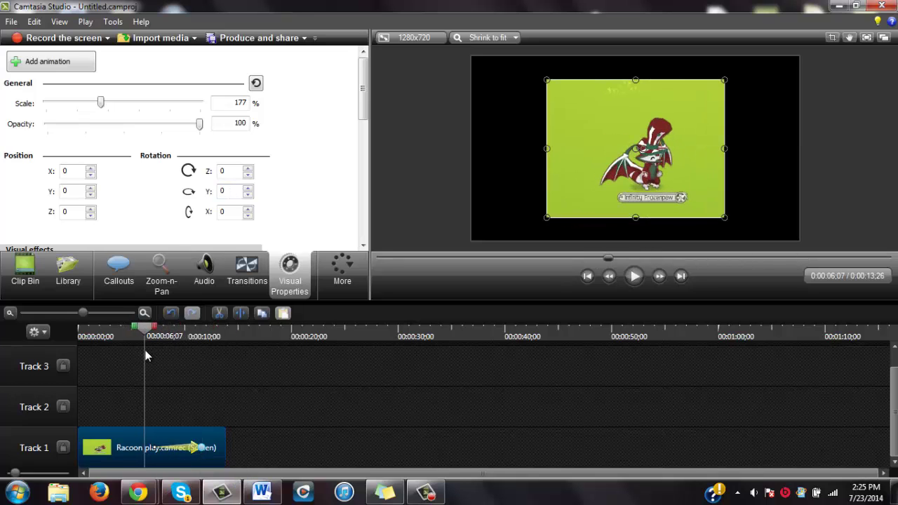
Preview the Y rotation animation from 0:00:06;07 and delete it from the Racoon play clip.
left_click(634, 277)
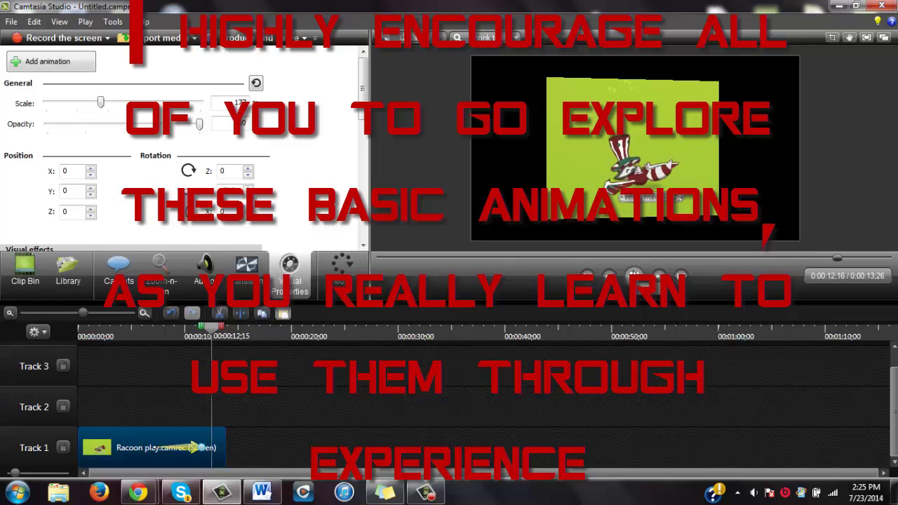
left_click(193, 453)
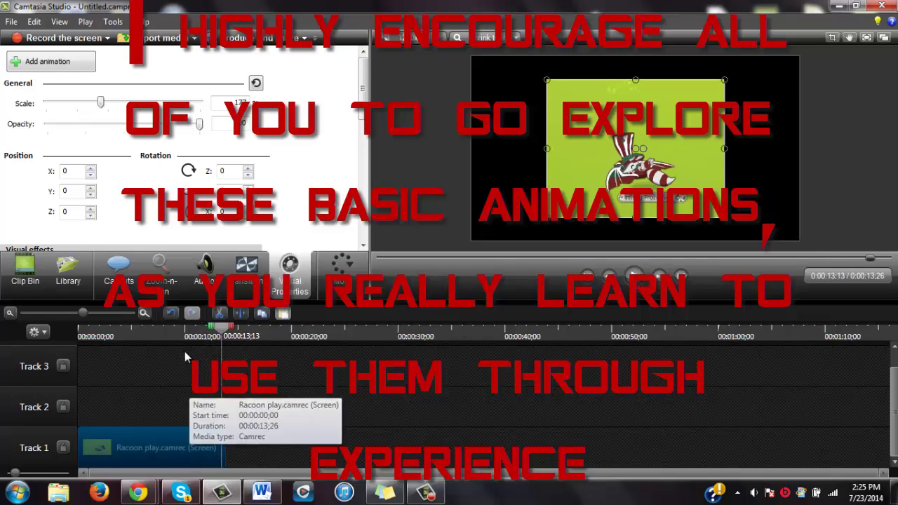
Move the playhead to 0:00:10;29 and set the Racoon play clip's position to X 31 and Y -5.
scroll(365, 120, "down", 2)
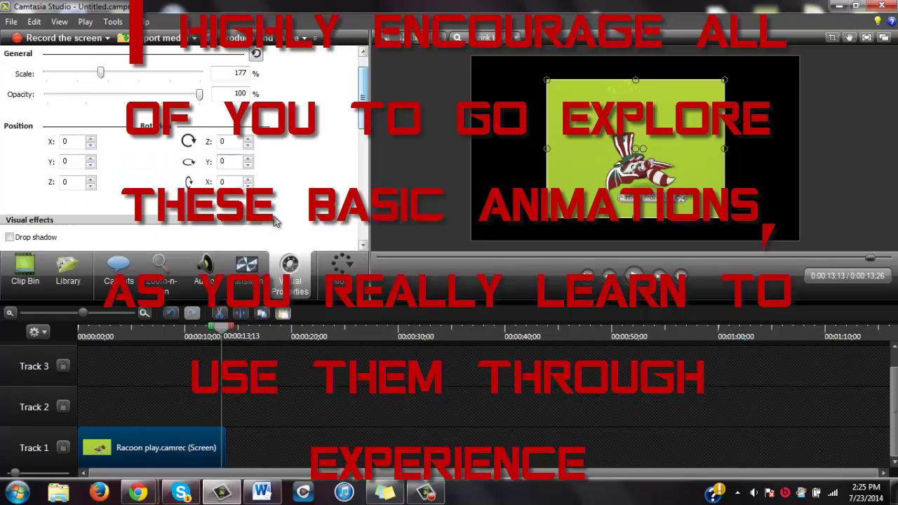
left_click_drag(218, 337, 199, 337)
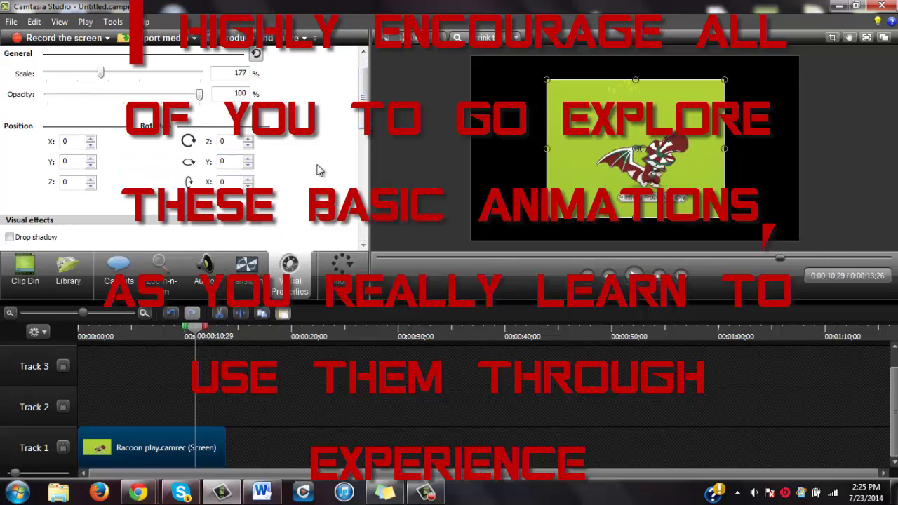
scroll(342, 108, "down", 3)
scroll(342, 108, "up", 4)
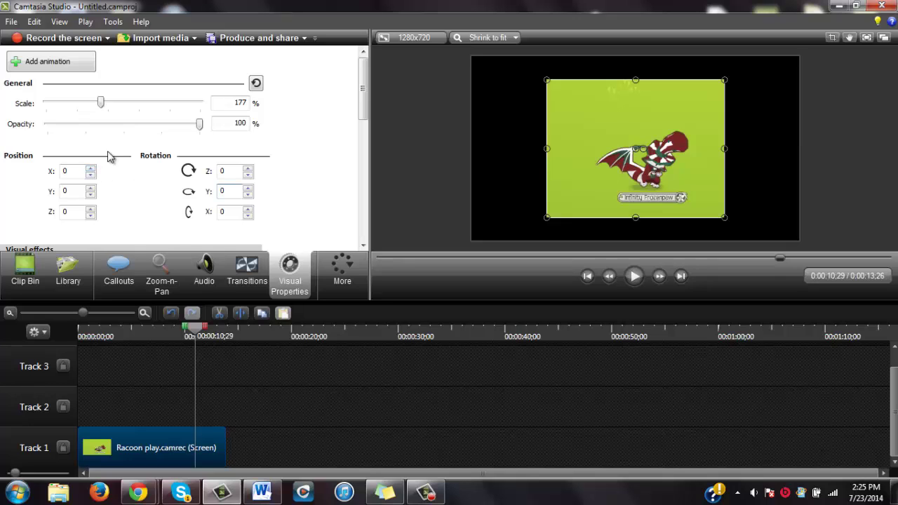
left_click_drag(90, 175, 90, 176)
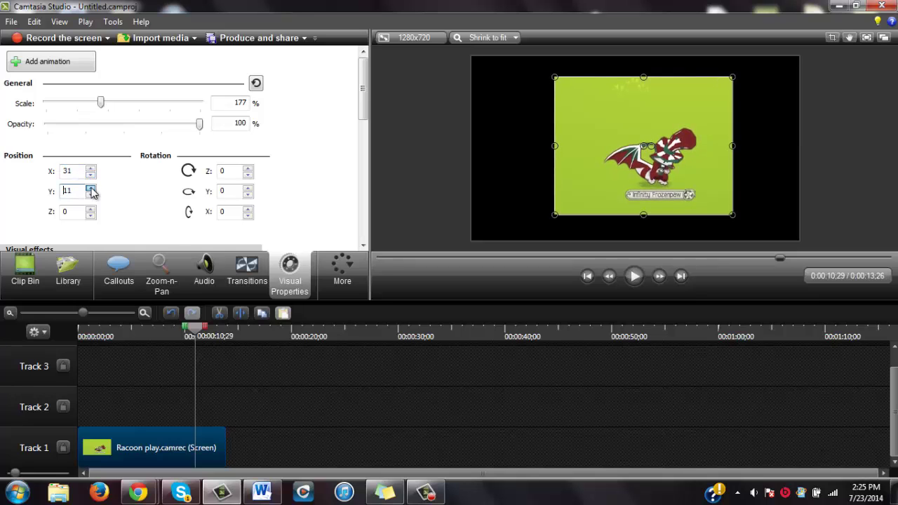
left_click_drag(90, 190, 90, 195)
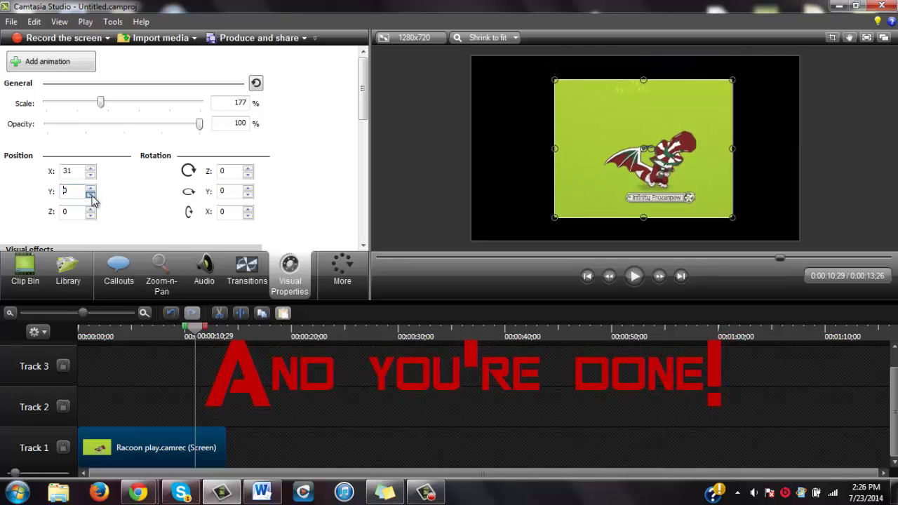
left_click(292, 396)
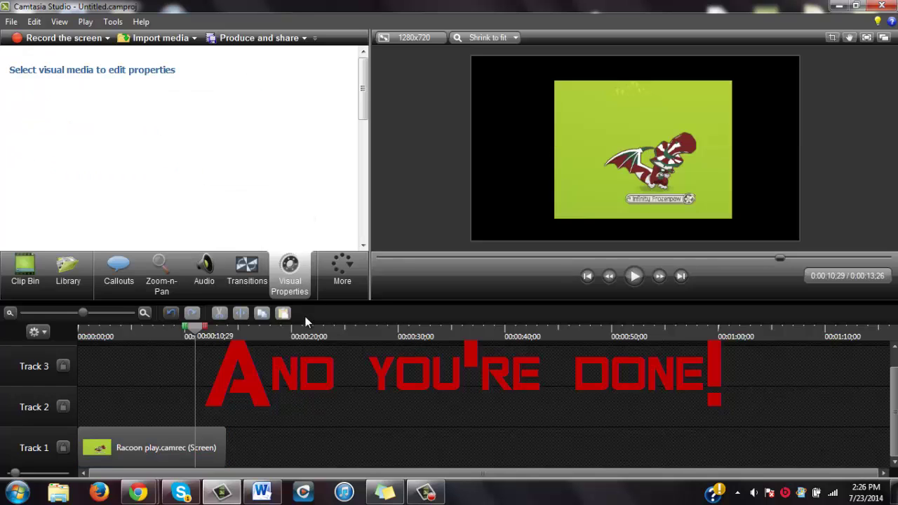
left_click(210, 443)
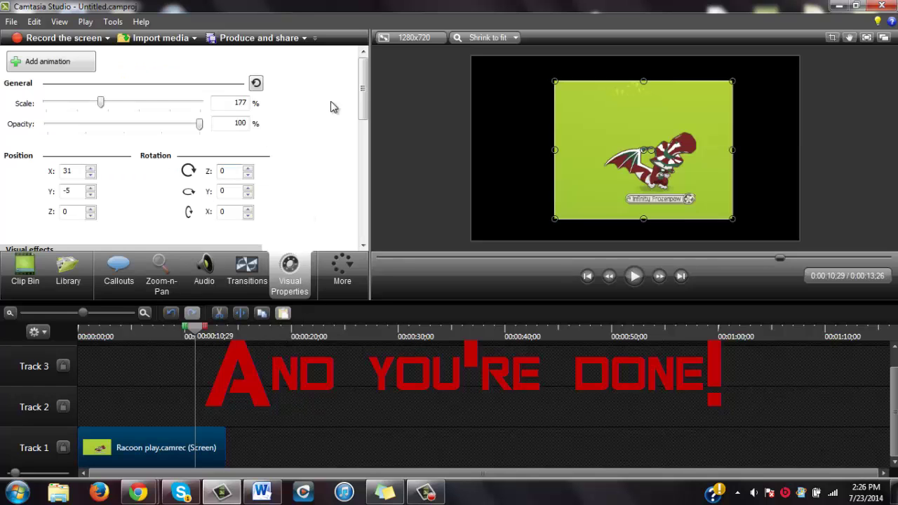
mouse_move(364, 93)
left_mouse_down()
mouse_move(361, 142)
mouse_move(356, 88)
left_mouse_up()
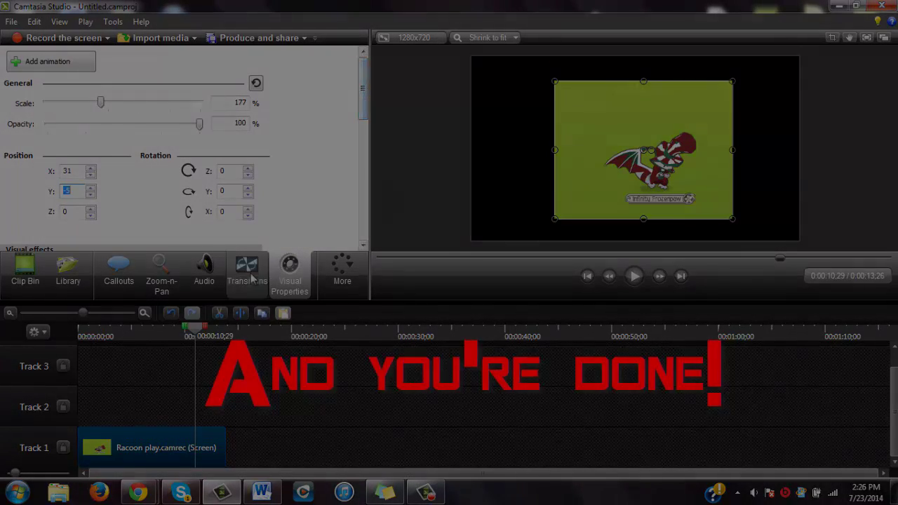